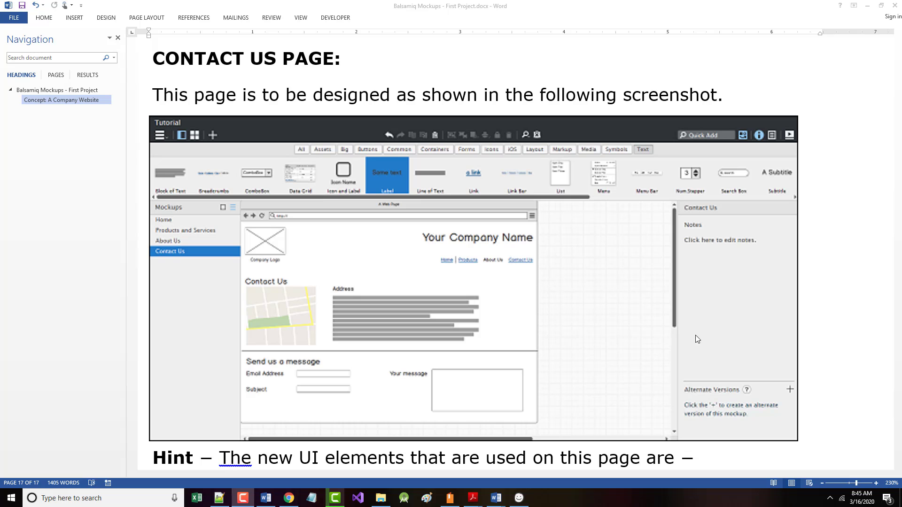
Examine the Contact Us page design and its list of new UI elements in the First Project document.
key(ctrl+Home)
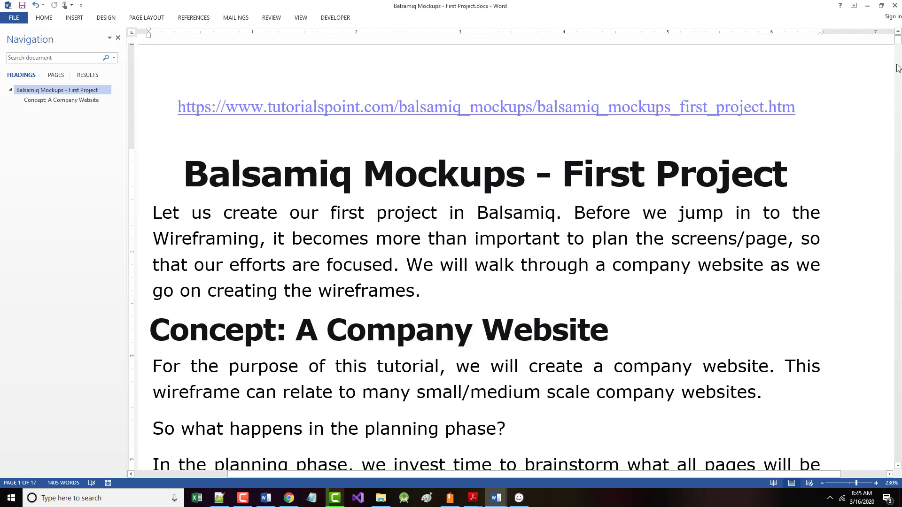
drag(898, 41, 898, 448)
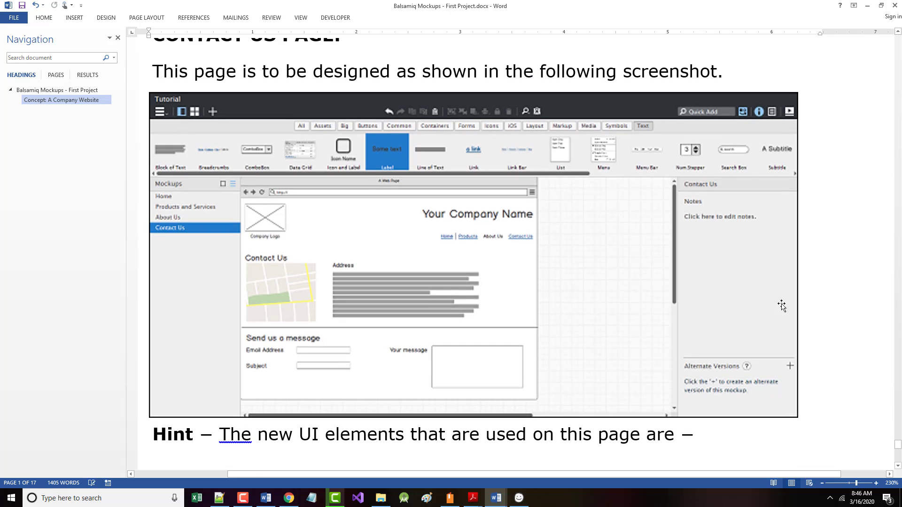
scroll(773, 303, up, 3)
scroll(771, 300, up, 5)
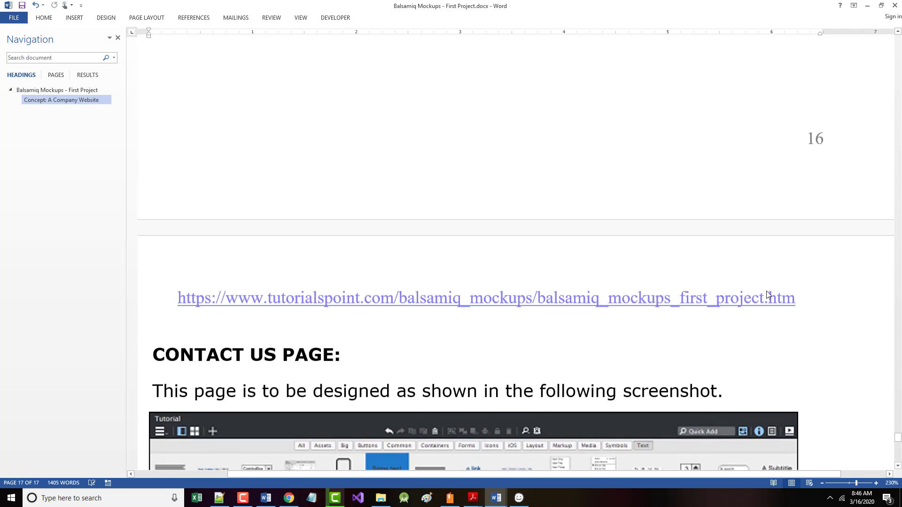
scroll(766, 291, down, 4)
scroll(765, 296, down, 1)
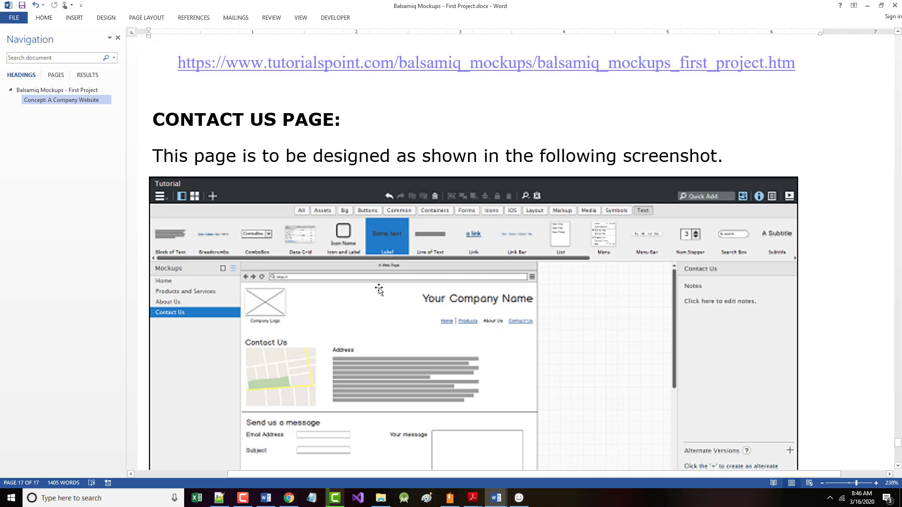
scroll(356, 293, down, 1)
scroll(356, 293, down, 1)
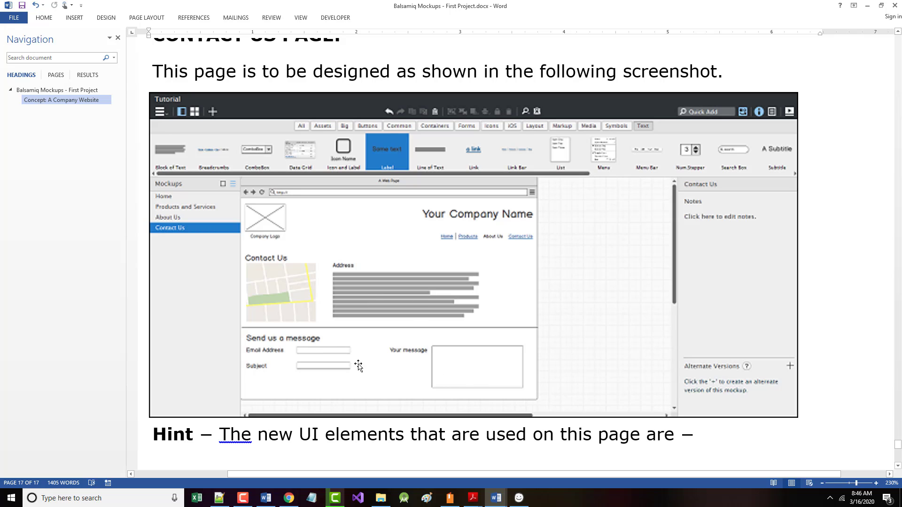
scroll(397, 339, down, 3)
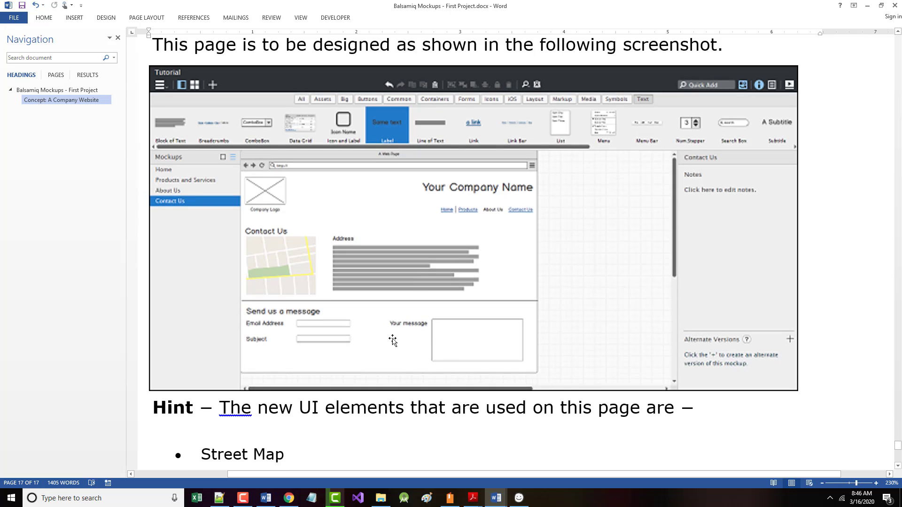
scroll(352, 352, down, 2)
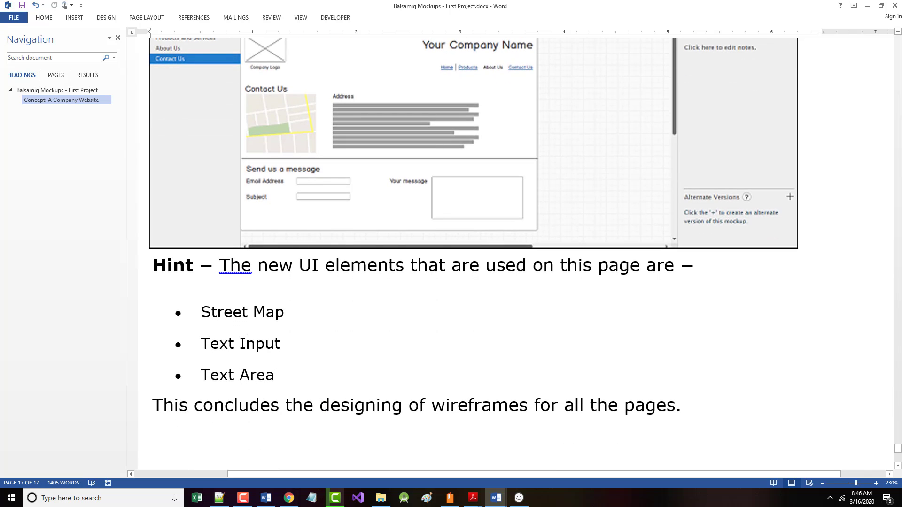
scroll(246, 364, down, 2)
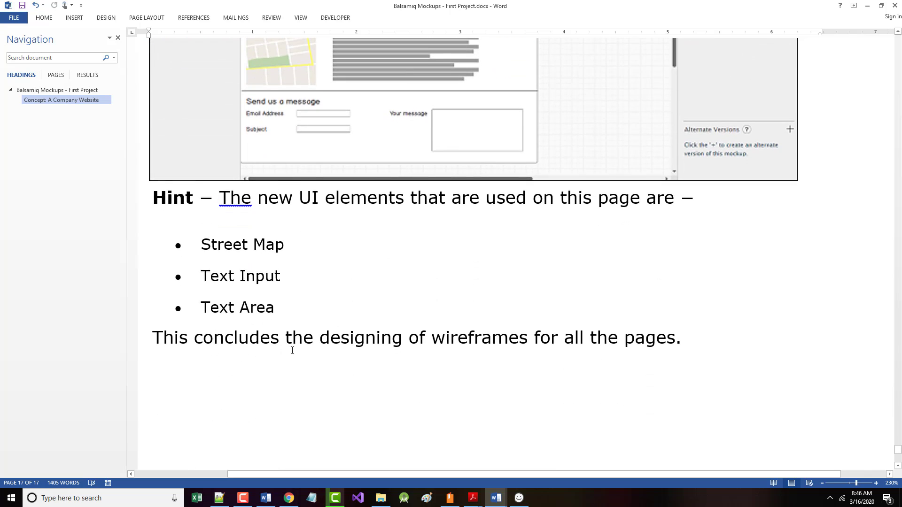
scroll(292, 347, up, 3)
scroll(294, 346, up, 3)
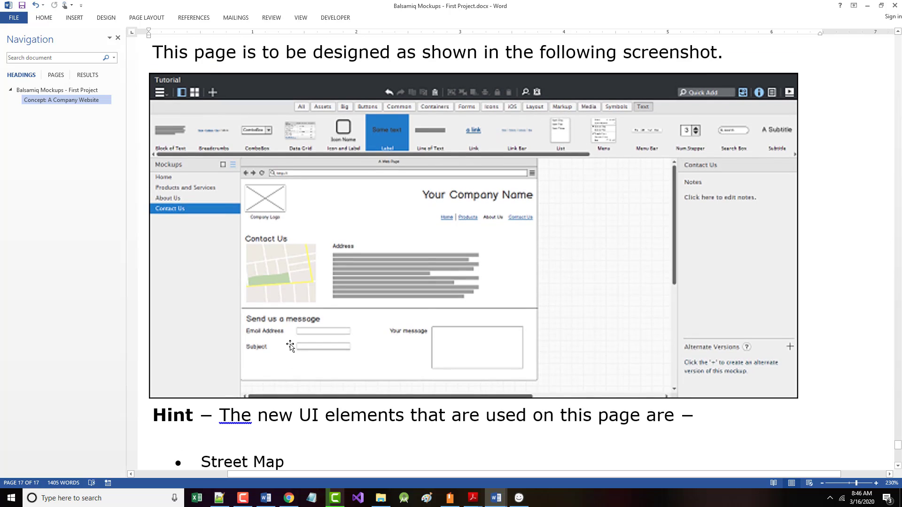
Switch to Balsamiq Mockups and duplicate the About Us mockup.
click(519, 499)
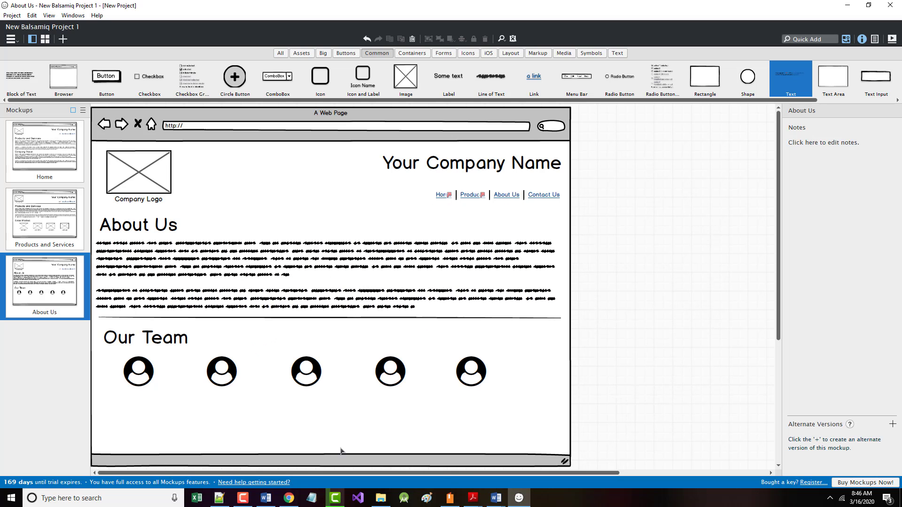
right_click(49, 278)
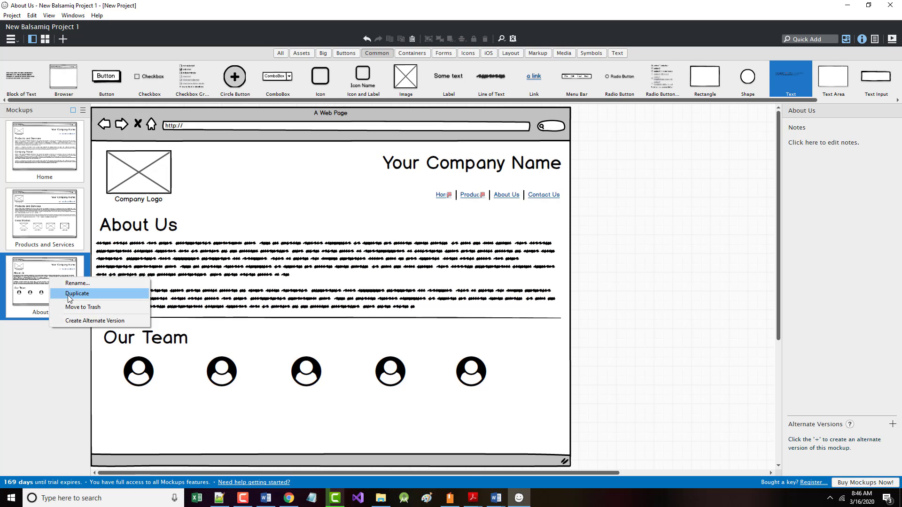
click(71, 295)
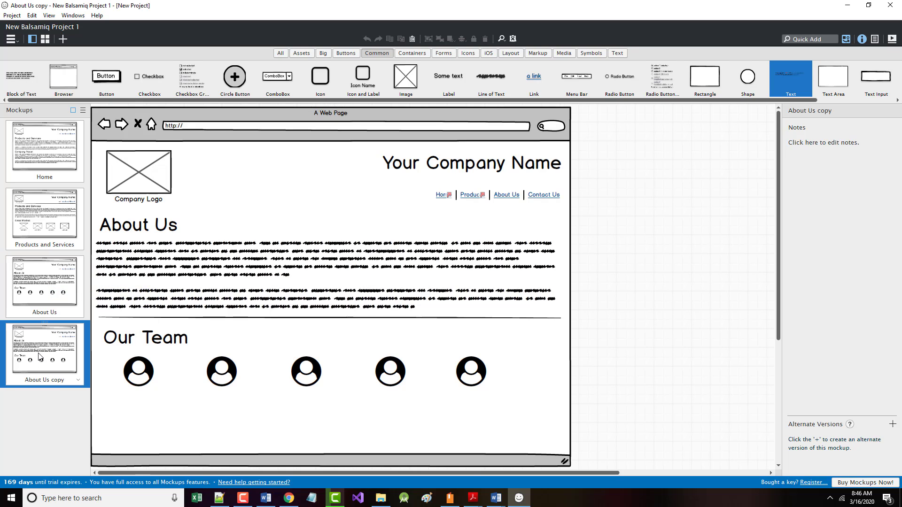
Rename the duplicated About Us mockup as Contact Us.
right_click(37, 381)
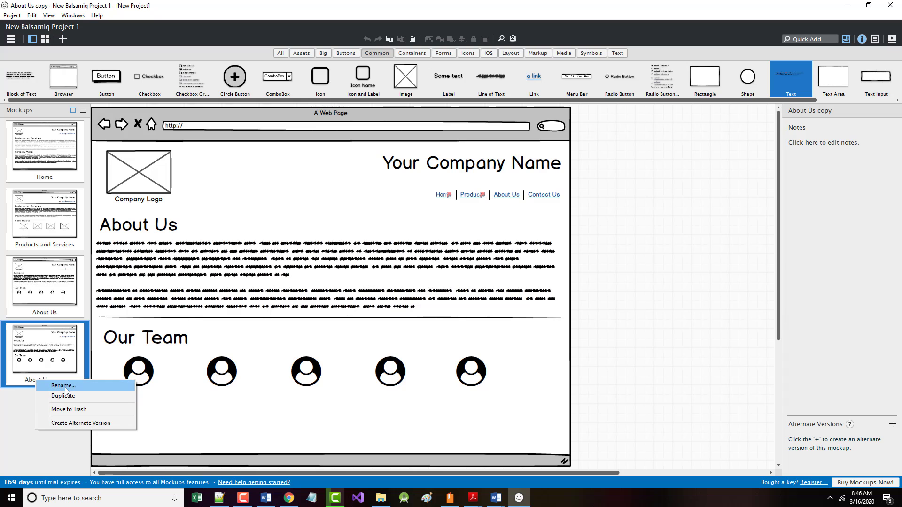
click(66, 387)
text(Contact)
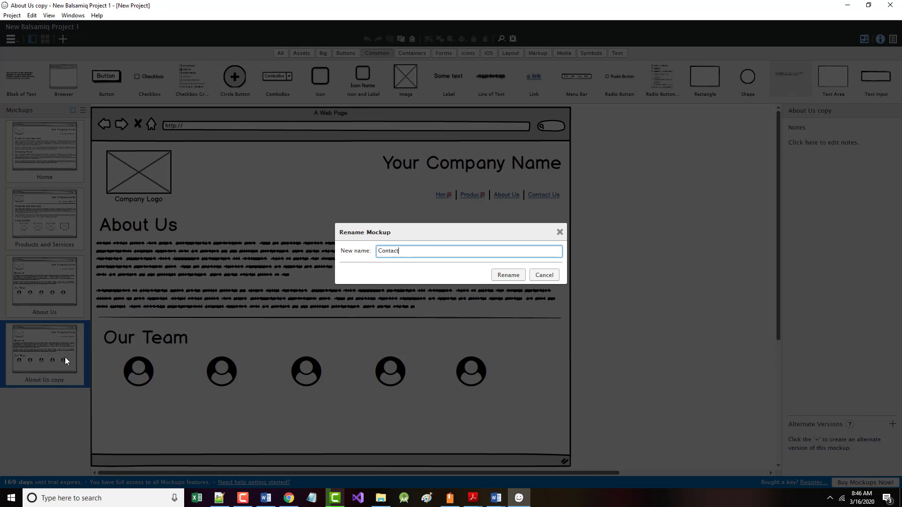
text( Us)
key(Return)
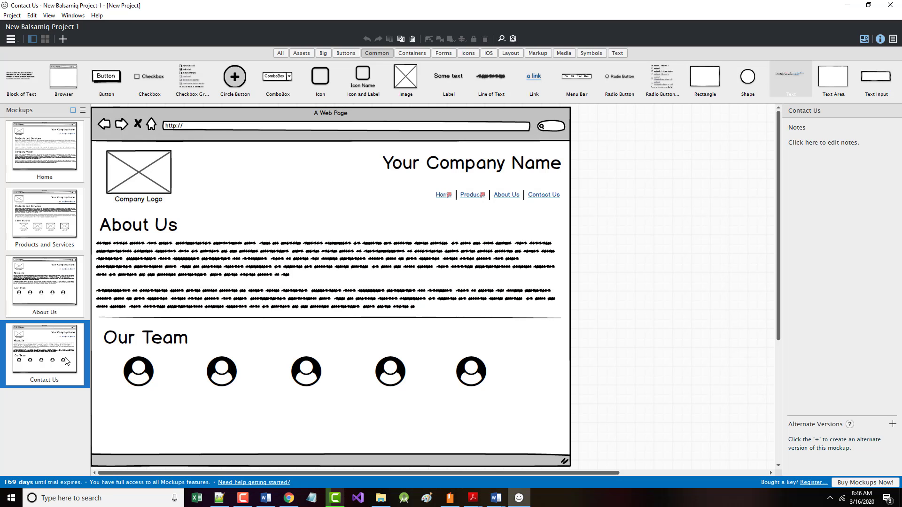
Link the Contact Us entry of the link bar to the Contact Us mockup on the Home and Products and Services pages.
click(50, 147)
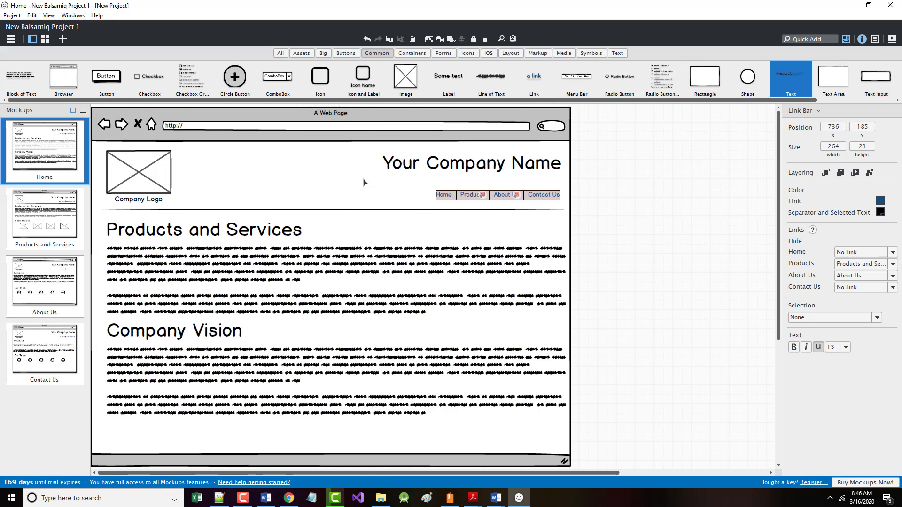
click(893, 288)
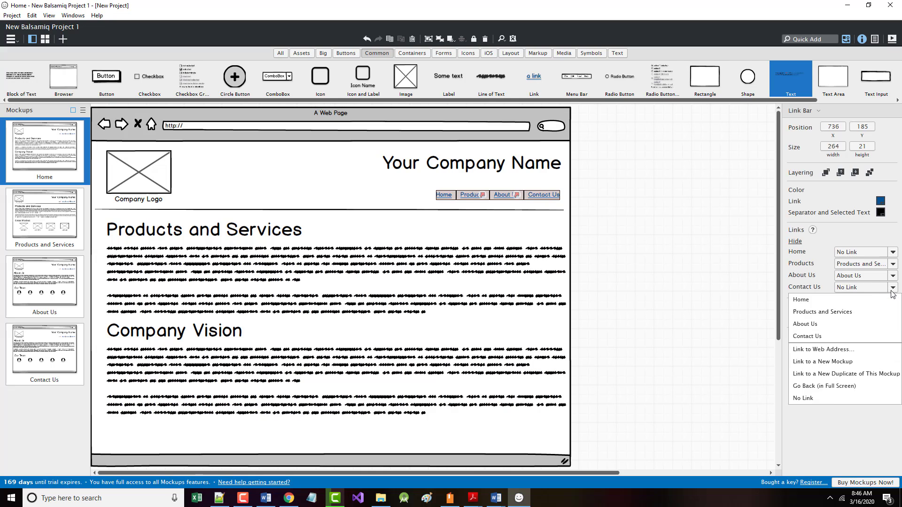
click(814, 343)
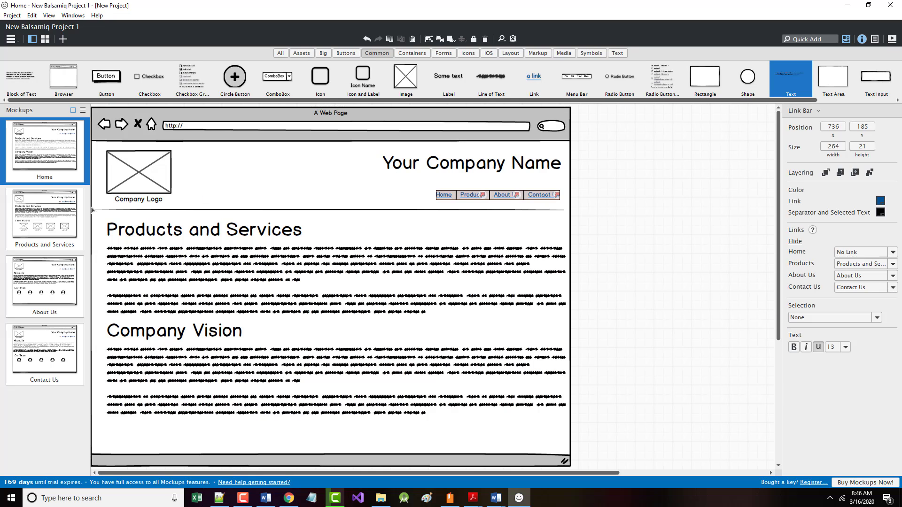
click(49, 217)
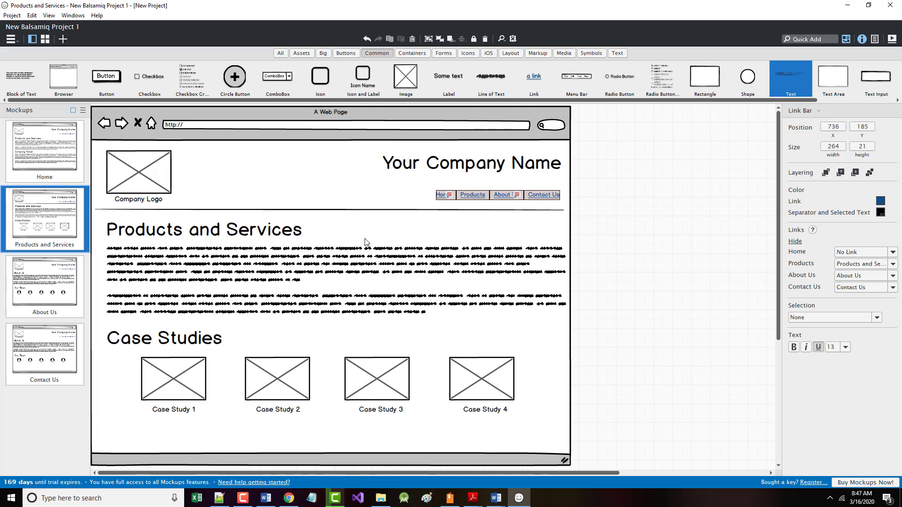
click(893, 288)
click(808, 336)
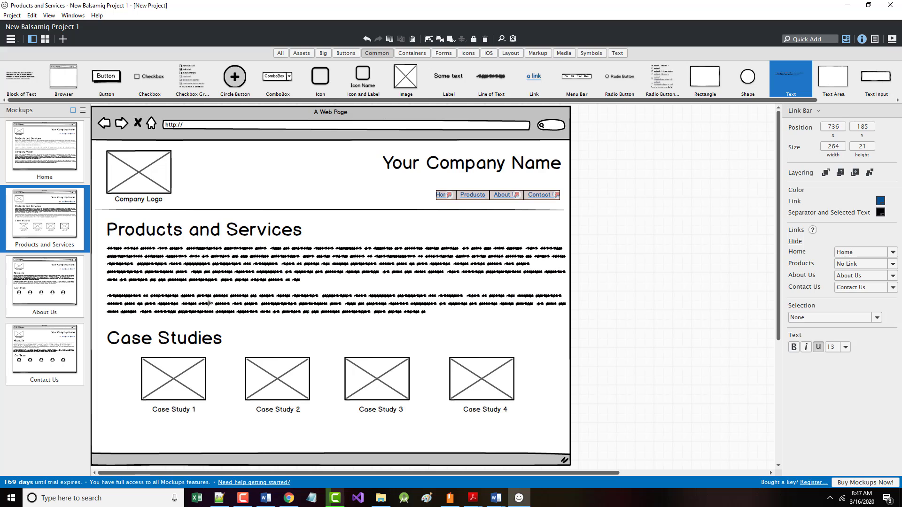
On the About Us mockup, link the link bar's Contact Us entry to the Contact Us mockup.
click(30, 295)
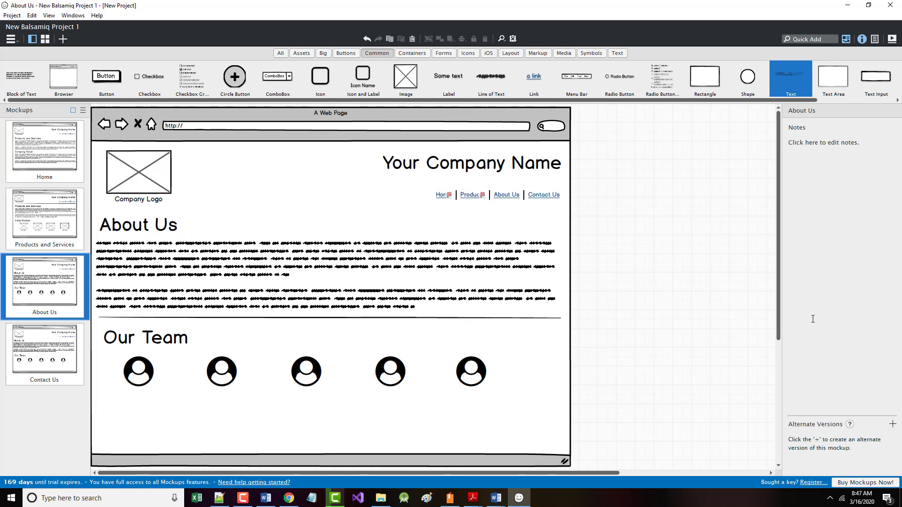
click(499, 198)
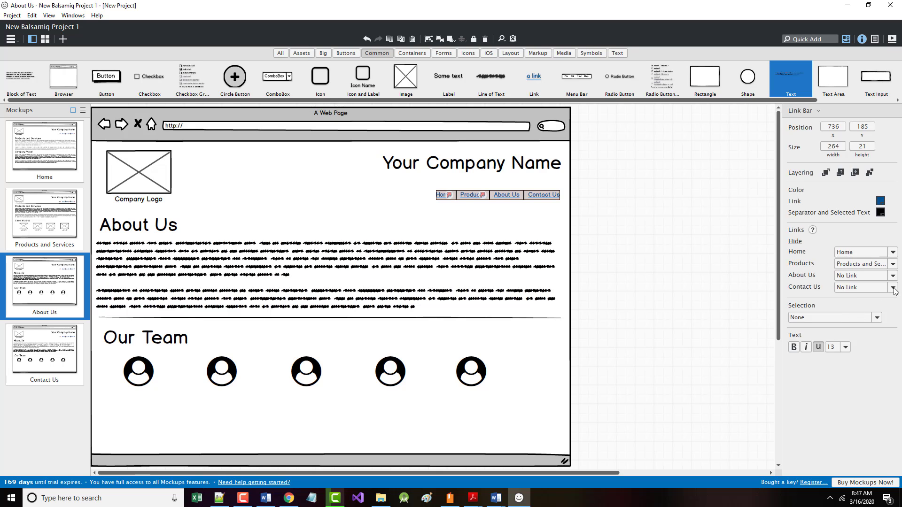
click(893, 288)
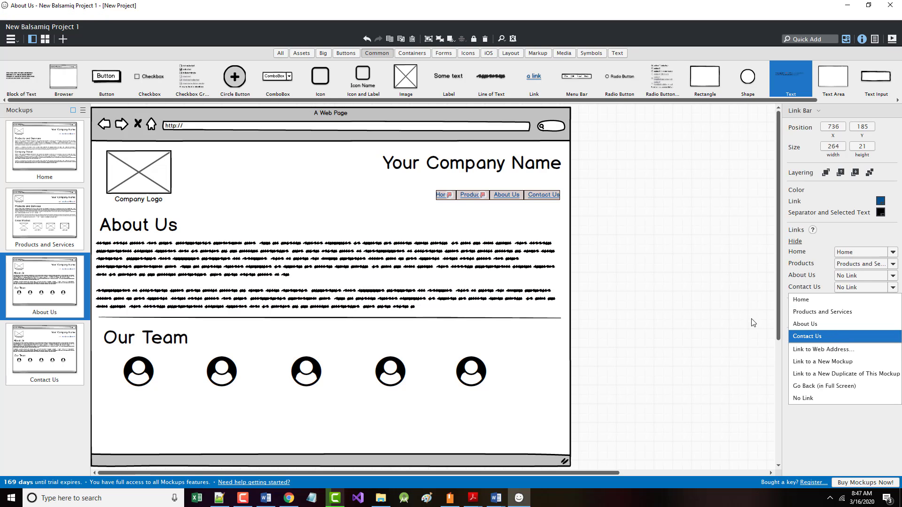
click(813, 336)
On the Contact Us mockup, link the link bar's About Us entry to the About Us mockup.
click(42, 352)
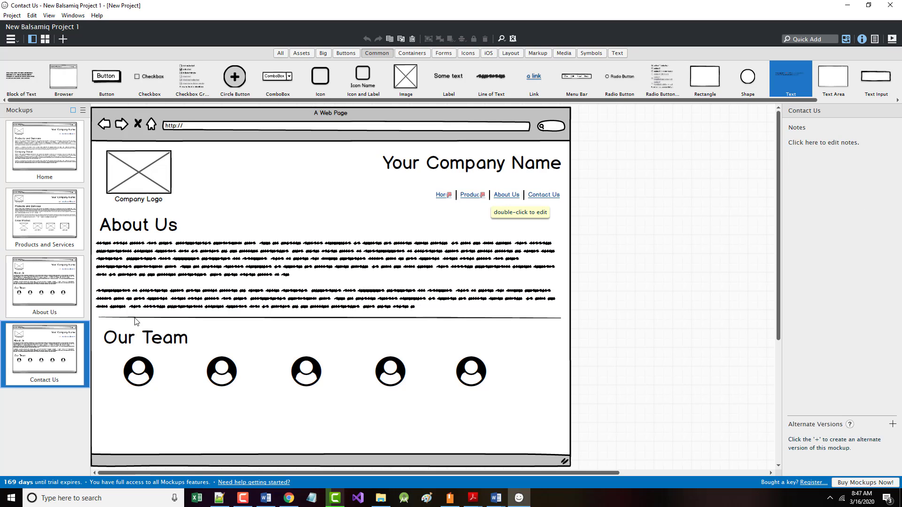
click(481, 194)
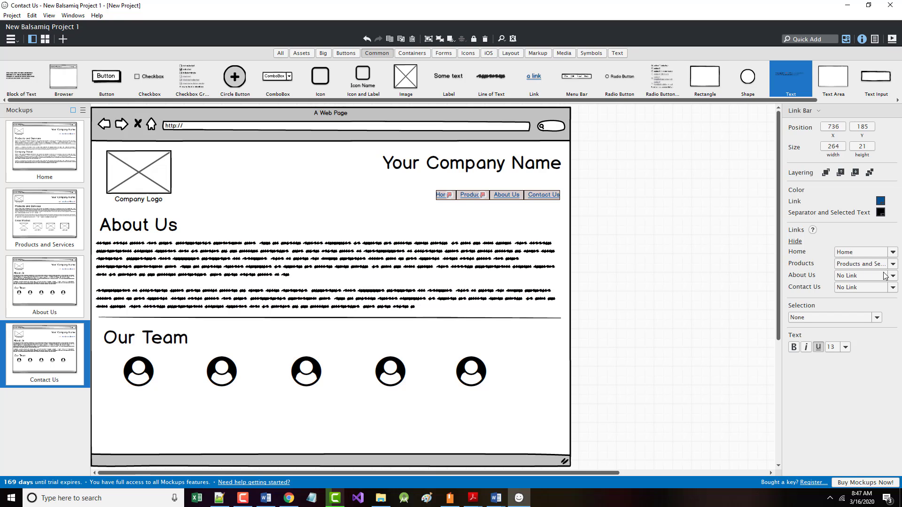
click(893, 276)
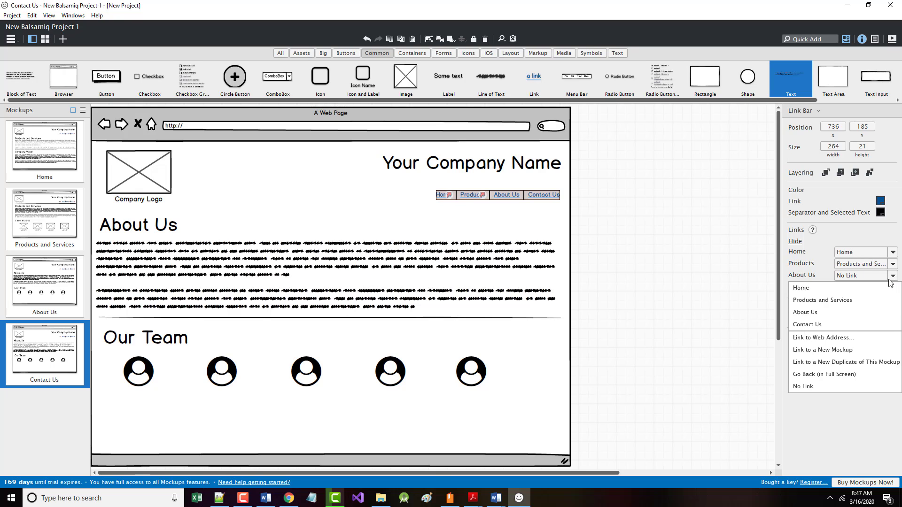
click(820, 311)
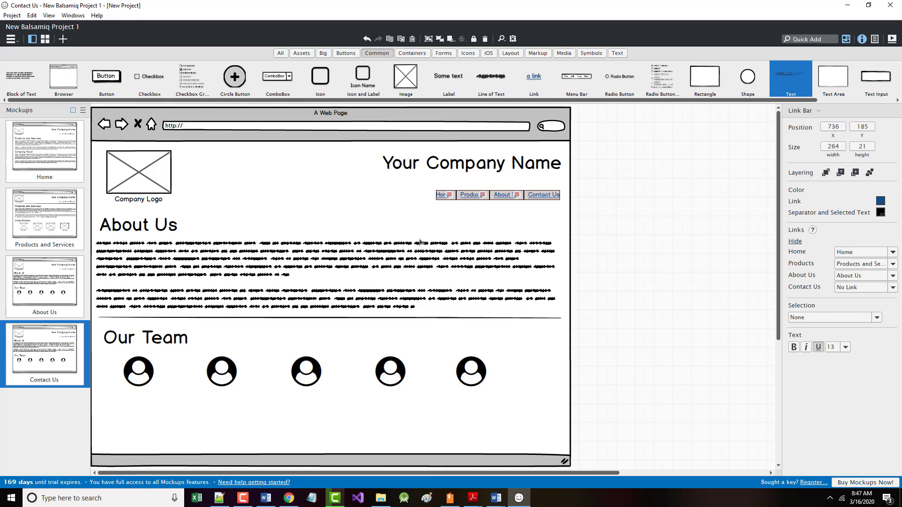
click(410, 224)
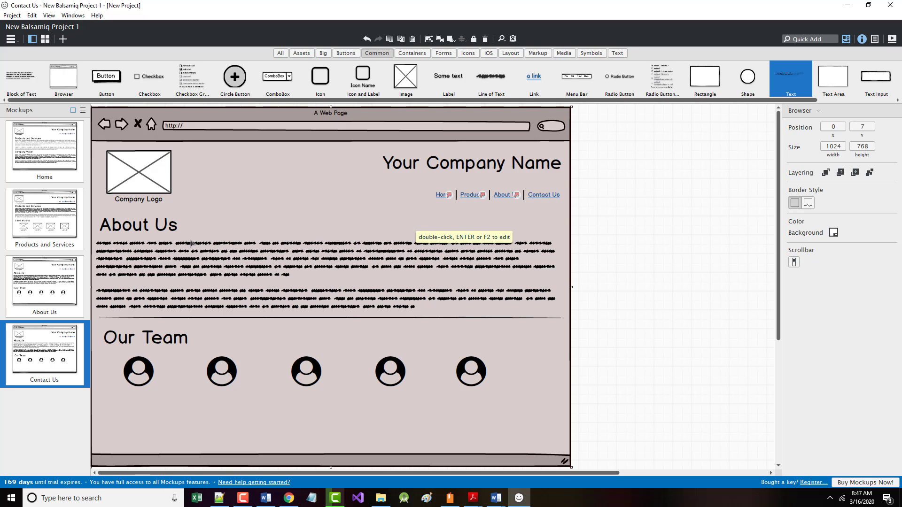
Change the About Us heading on the Contact Us mockup to "Contact Us".
click(137, 231)
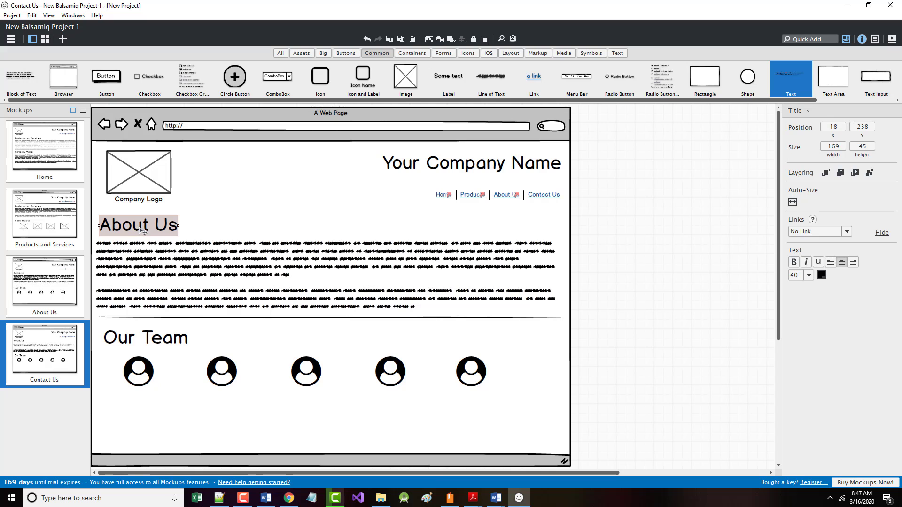
double_click(141, 229)
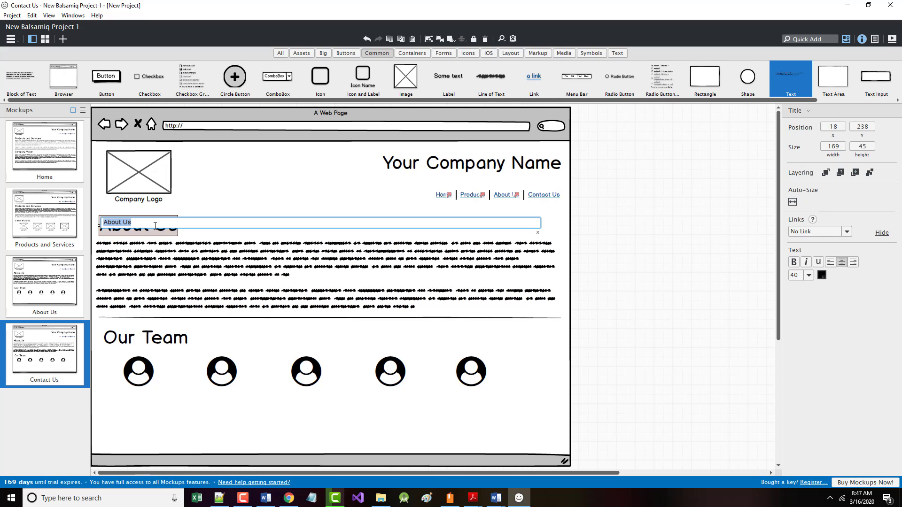
text(Contac)
key(BackSpace)
key(BackSpace)
key(BackSpace)
key(BackSpace)
key(BackSpace)
key(BackSpace)
key(BackSpace)
key(BackSpace)
key(BackSpace)
key(BackSpace)
key(BackSpace)
key(BackSpace)
text(Contact Us)
key(Return)
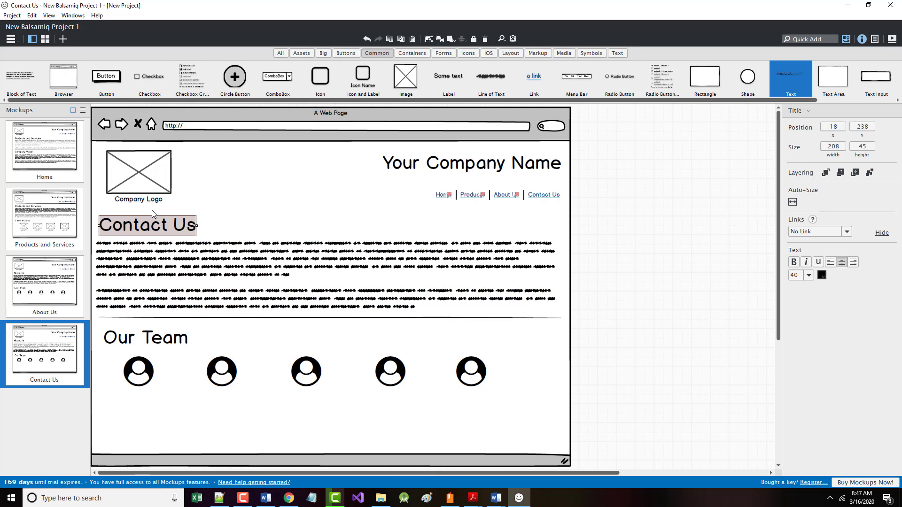
Delete the block of text beneath the Contact Us heading.
click(135, 261)
key(Delete)
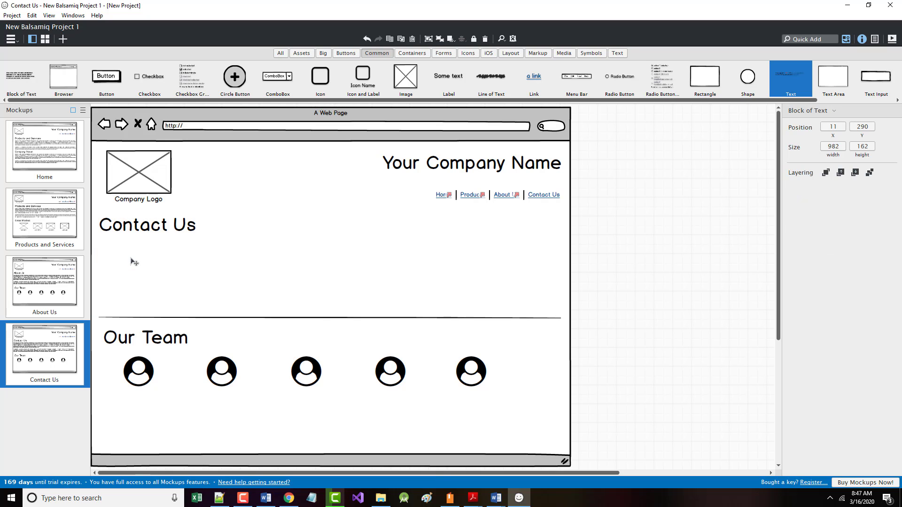
click(132, 256)
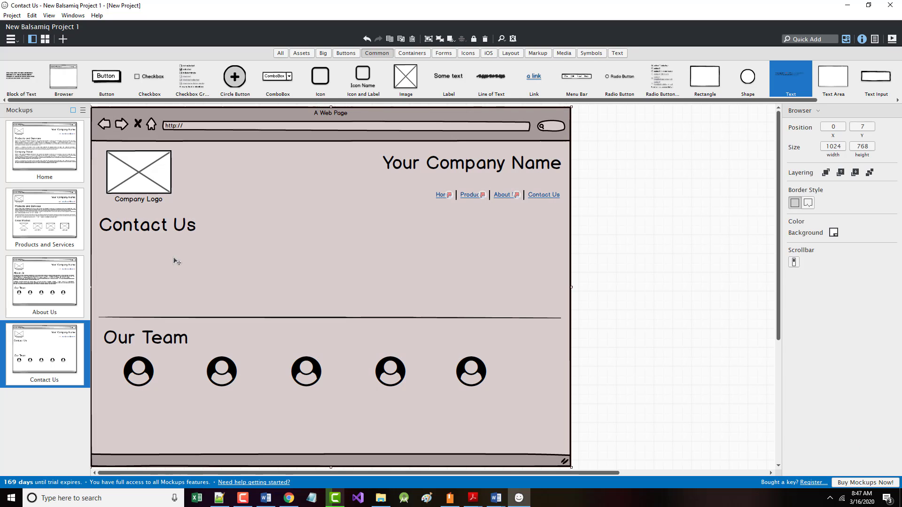
click(637, 271)
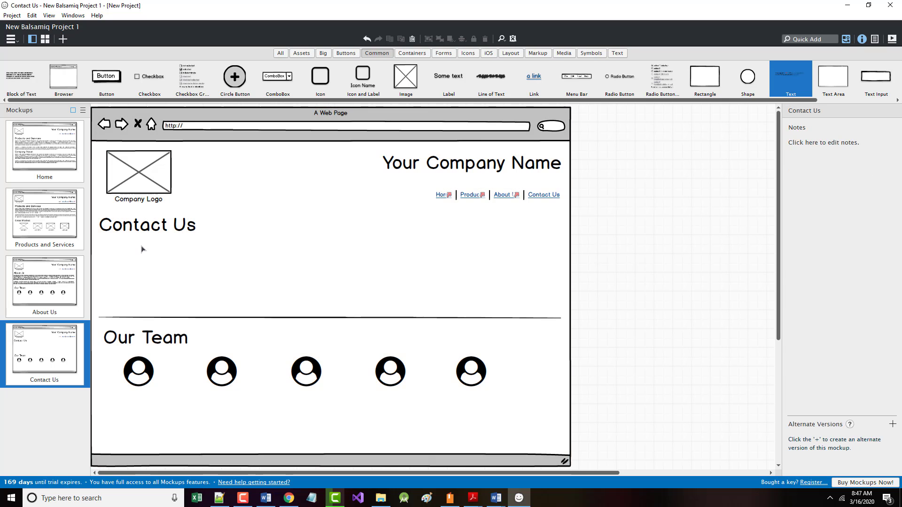
click(142, 249)
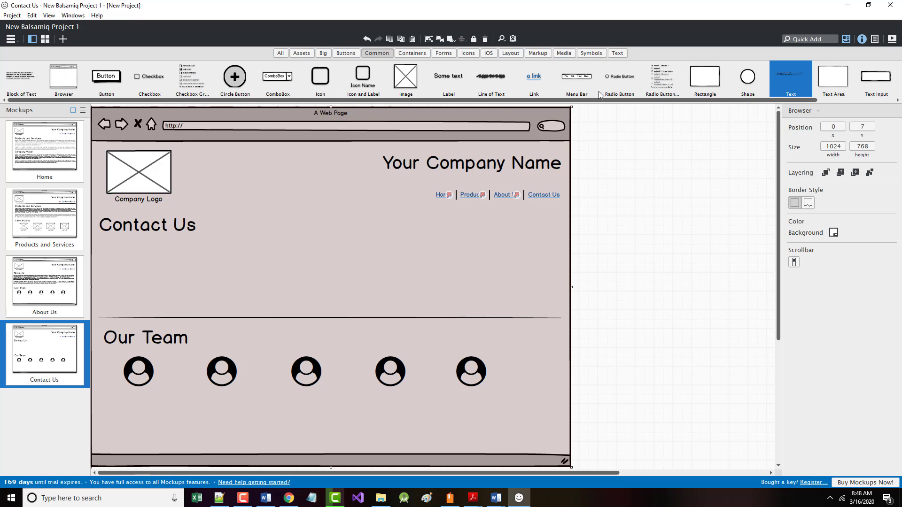
Add a Street Map beneath the Contact Us heading at about X 18, Y 280 and size it to about 252 by 156.
click(813, 37)
text(street)
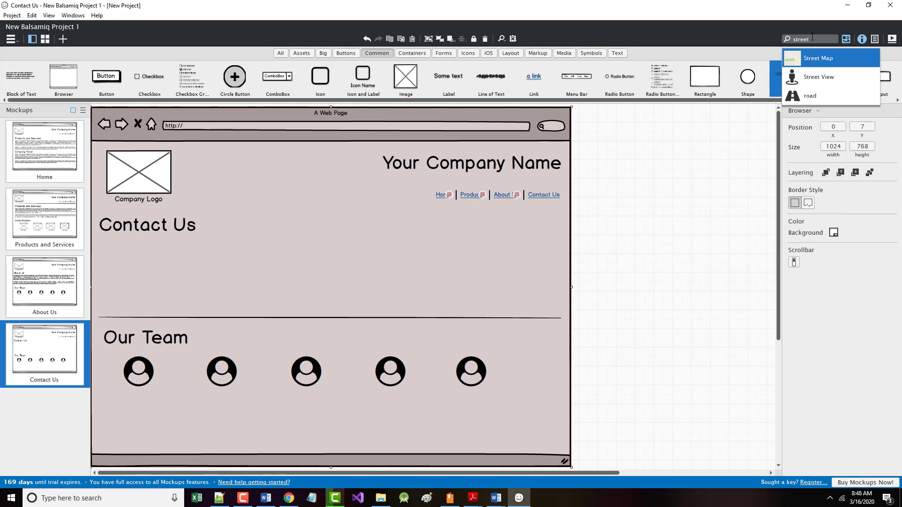
click(815, 59)
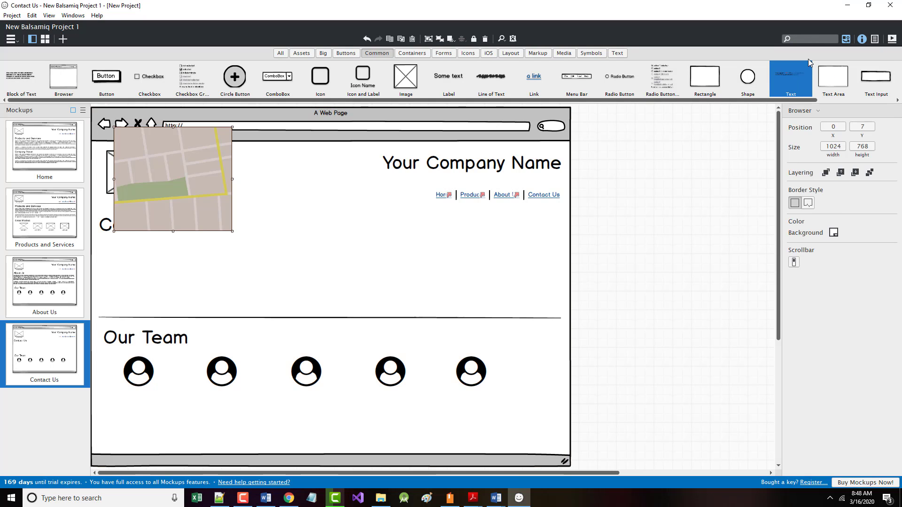
drag(174, 187, 161, 277)
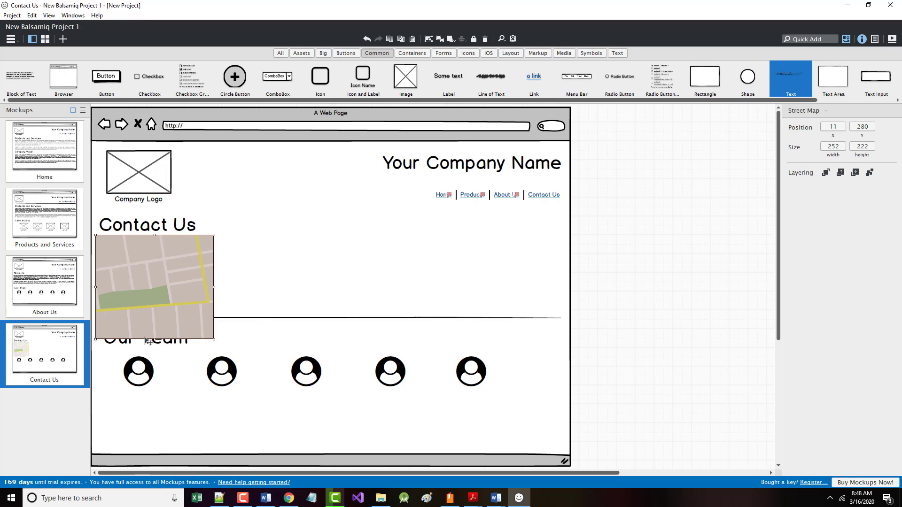
drag(146, 338, 161, 274)
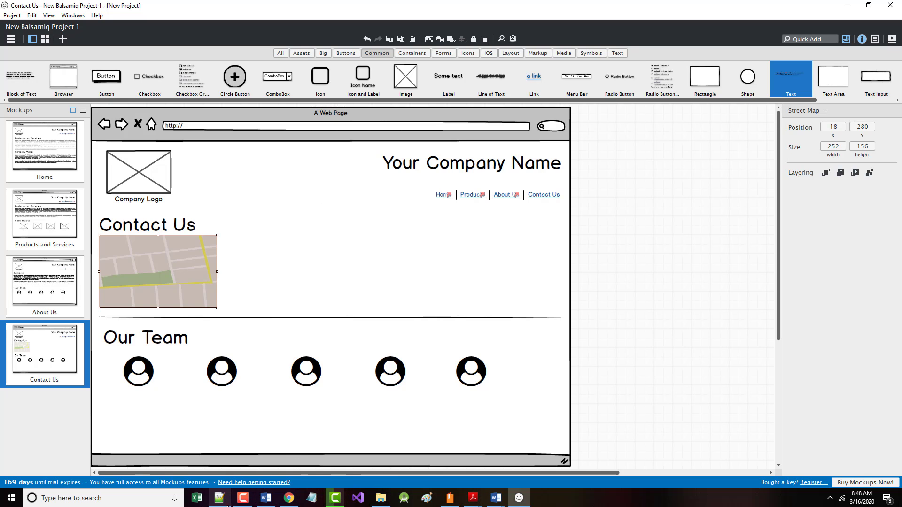
click(335, 499)
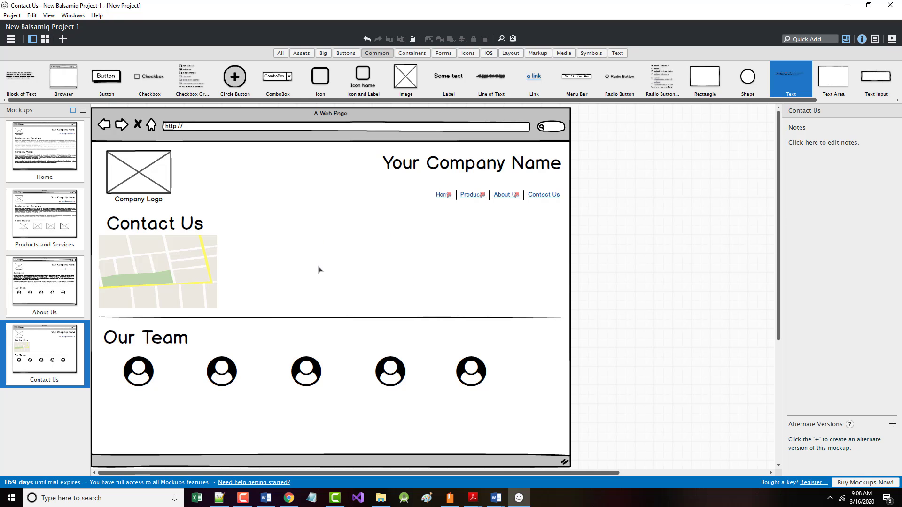
Add a Subtitle element and place it to the right of the Contact Us heading at about X 428, Y 263.
click(807, 37)
text(hea)
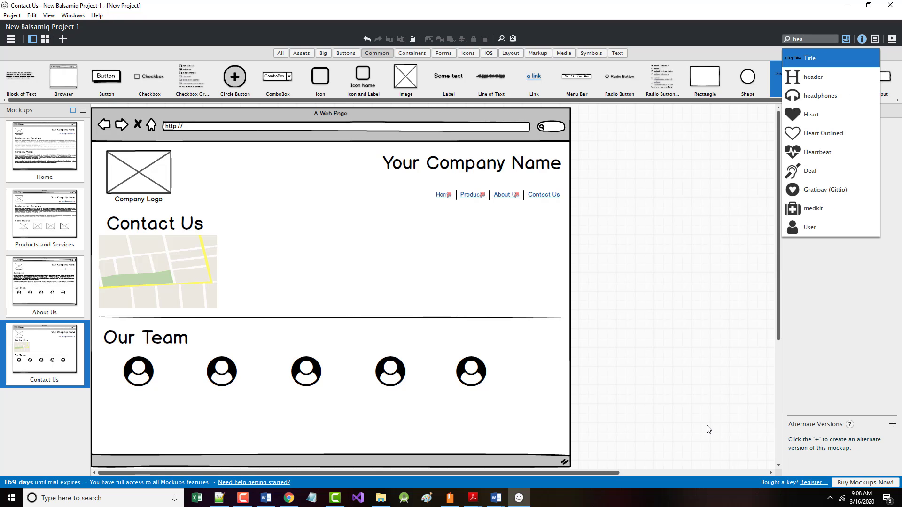
text(l)
key(BackSpace)
key(BackSpace)
key(BackSpace)
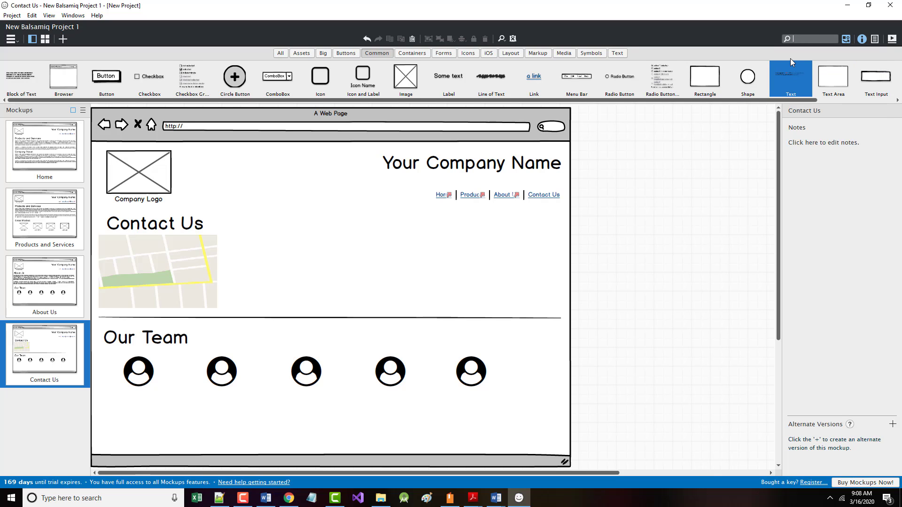
text(title)
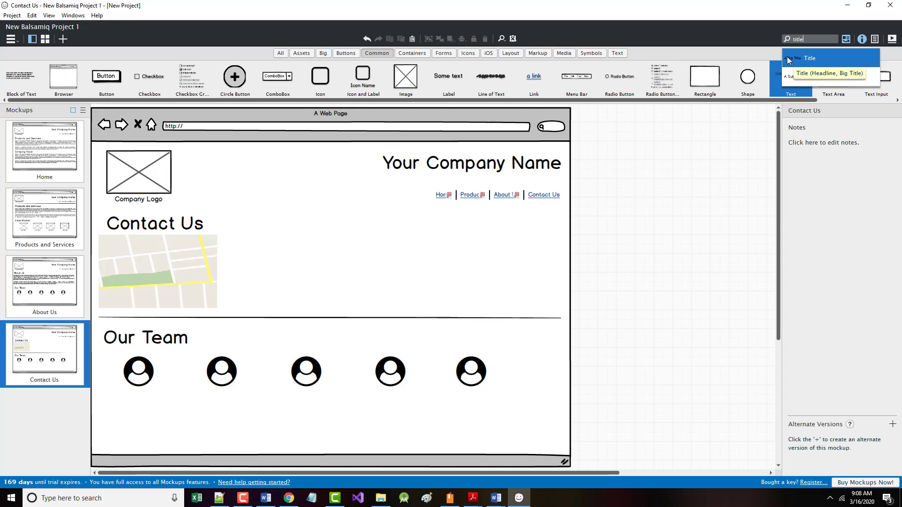
click(794, 80)
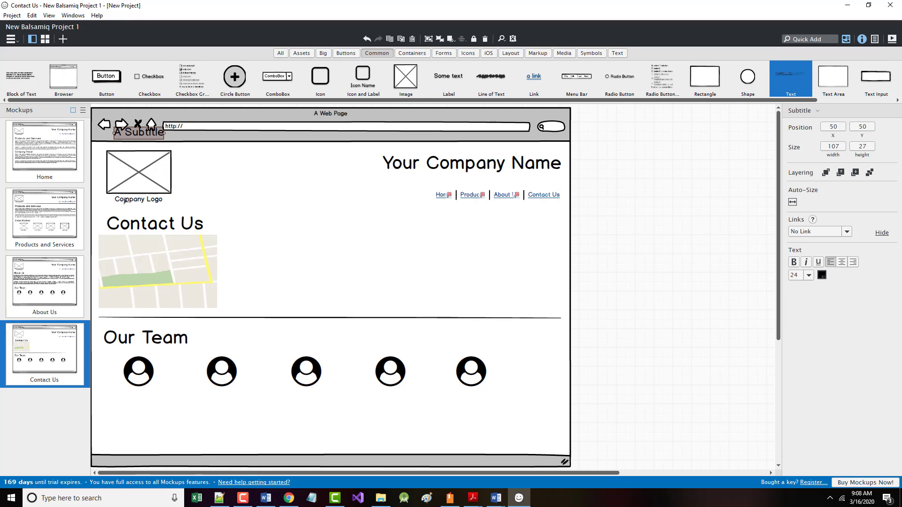
drag(134, 135, 316, 237)
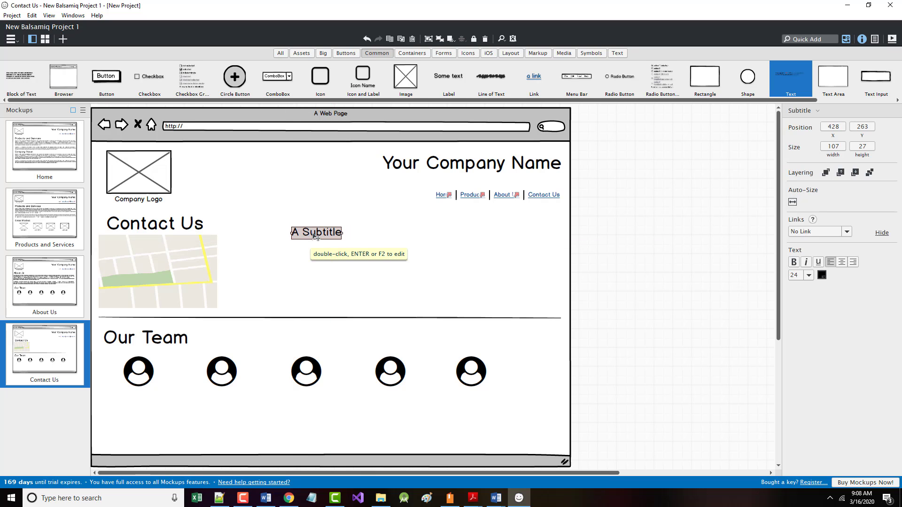
Change the new subtitle's text to "Address".
double_click(301, 232)
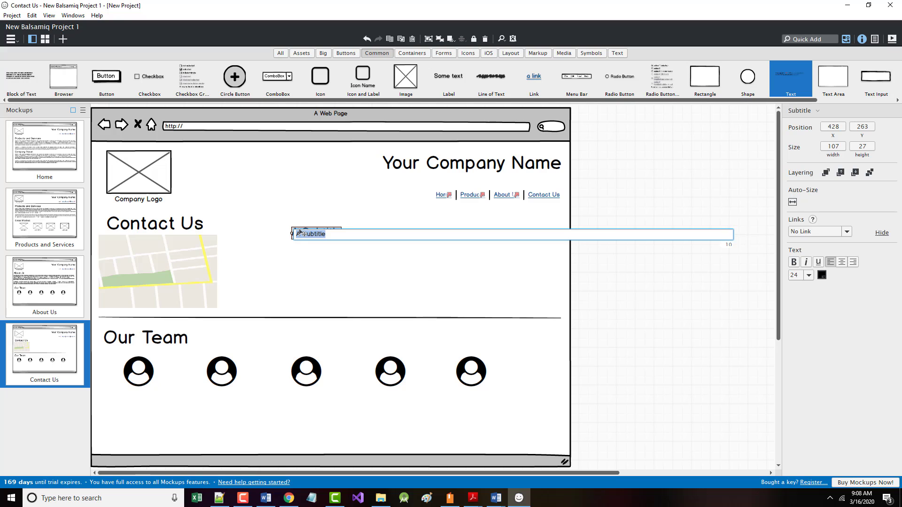
text(Address)
key(Return)
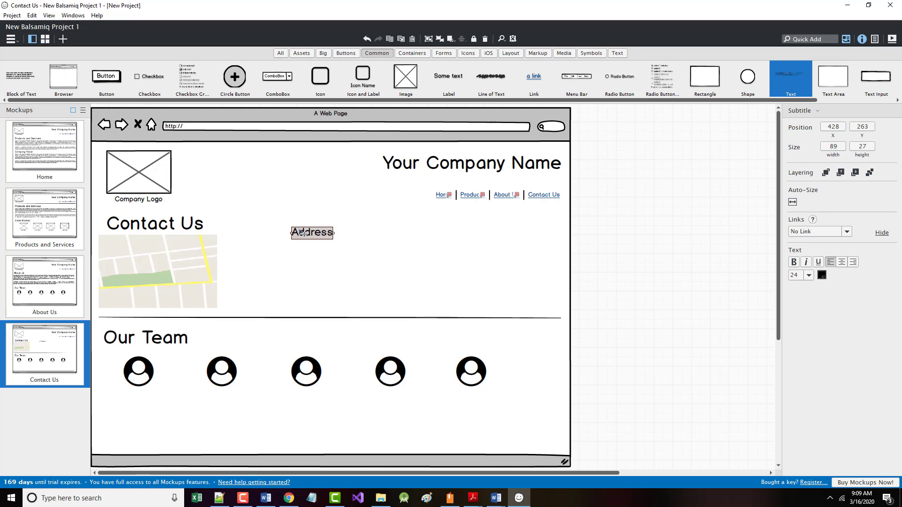
Add a Block of Text beneath the Address subtitle at about X 428, Y 306 and size it to about 476 by 130.
click(339, 272)
drag(21, 78, 291, 244)
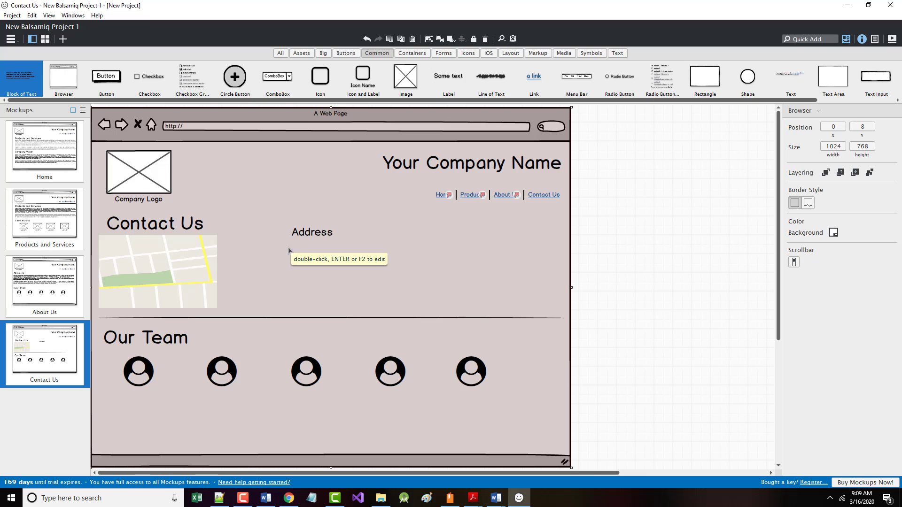
click(321, 287)
drag(409, 260, 418, 266)
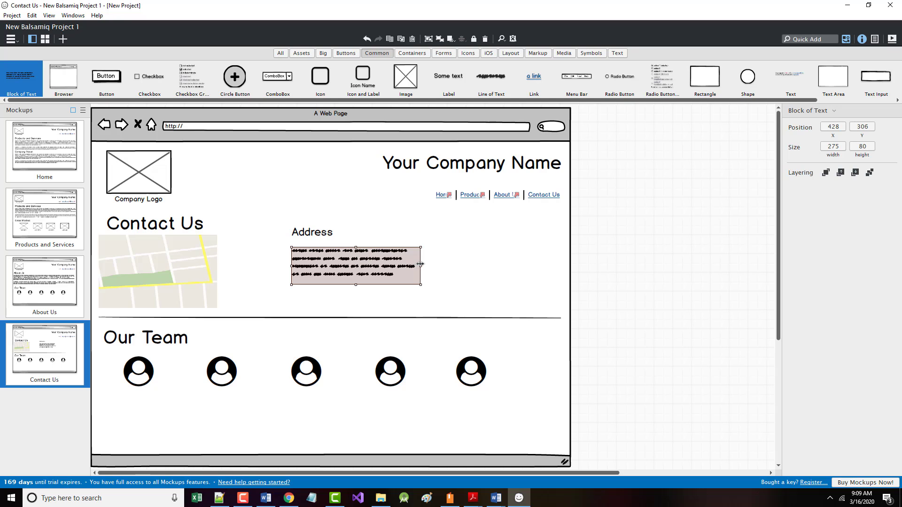
drag(421, 266, 515, 263)
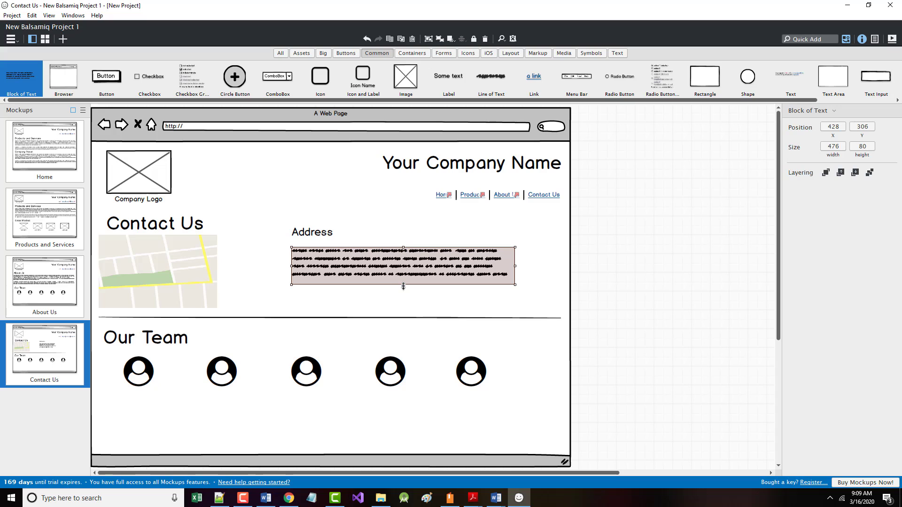
drag(404, 286, 403, 308)
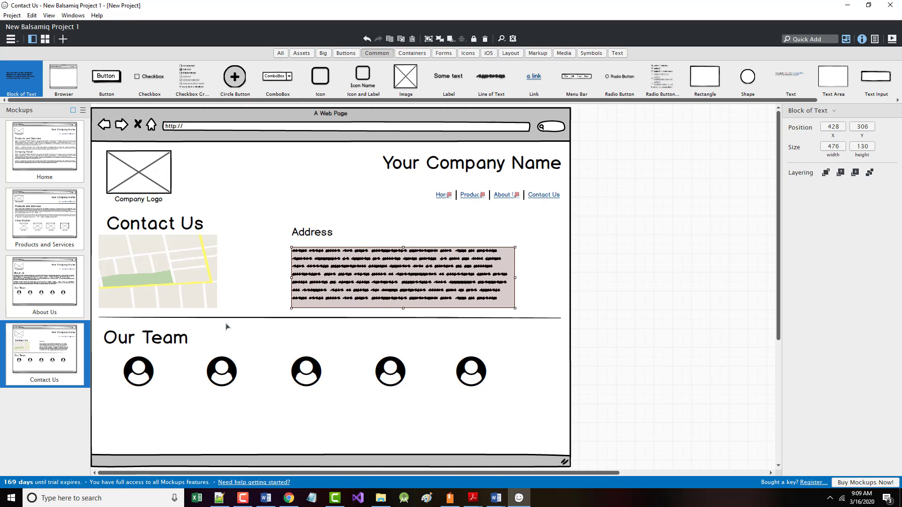
Change the Our Team heading on the Contact Us mockup to "Send Us A Message".
click(157, 346)
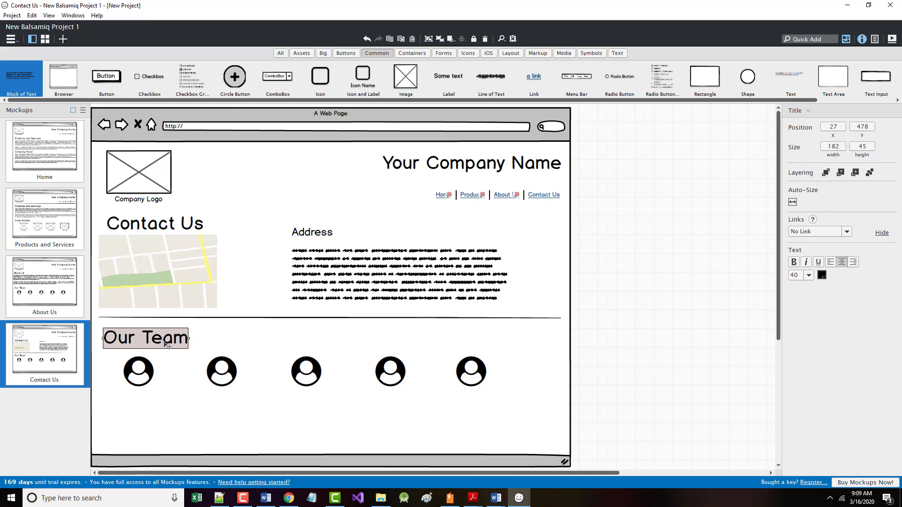
double_click(169, 345)
text(Send Us A M)
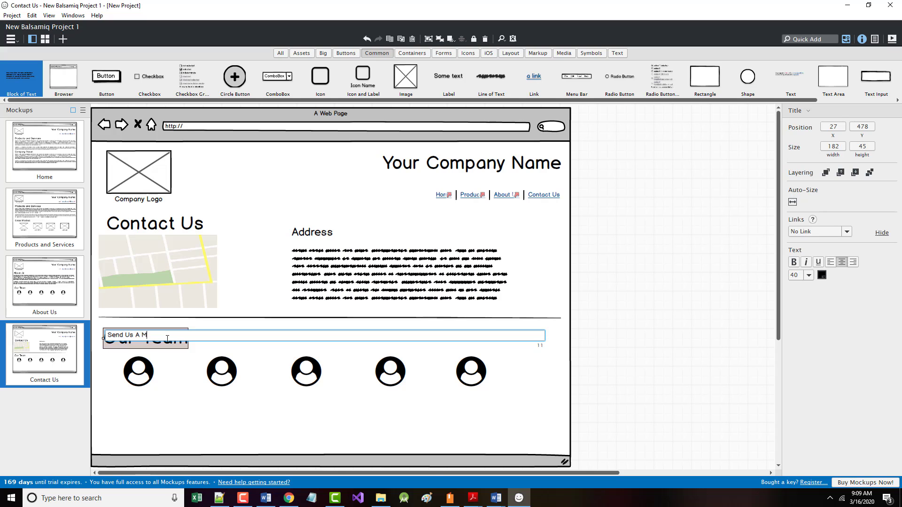
text(essage)
key(Return)
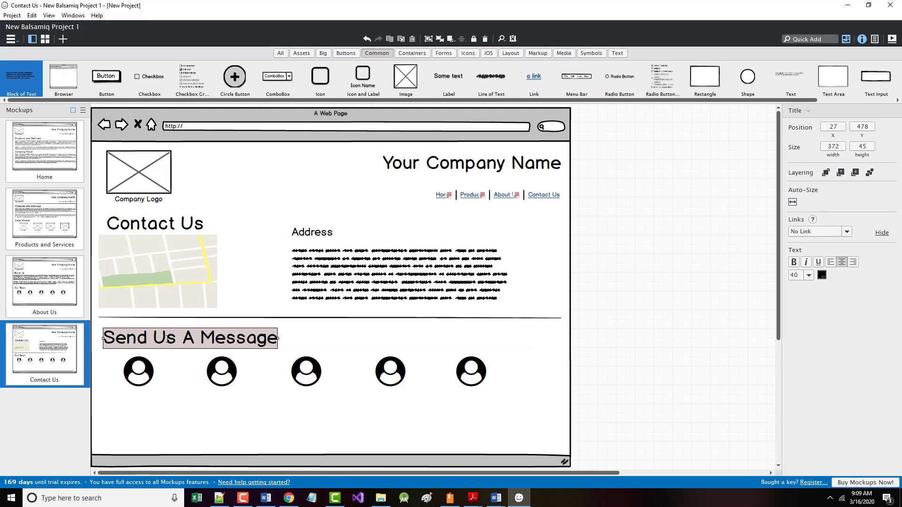
Delete the five user icons beneath the Send Us A Message heading.
click(132, 380)
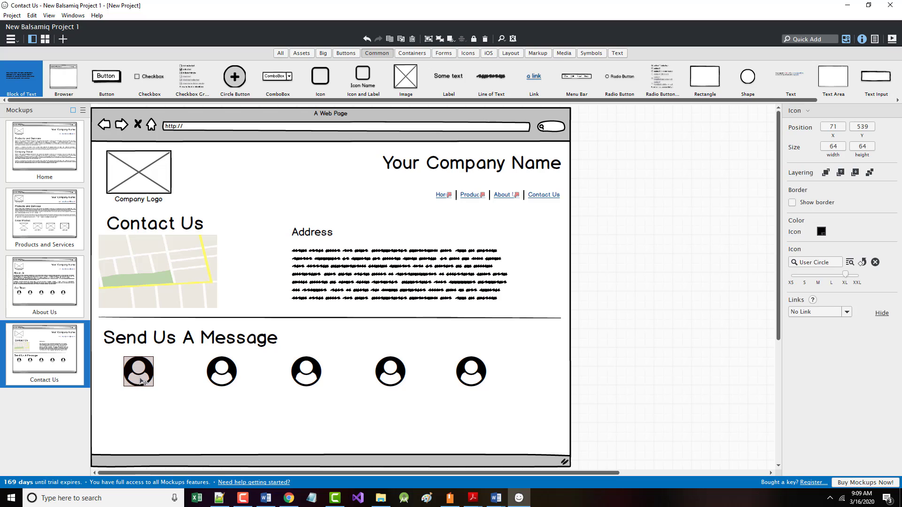
key(Delete)
click(231, 376)
key(Delete)
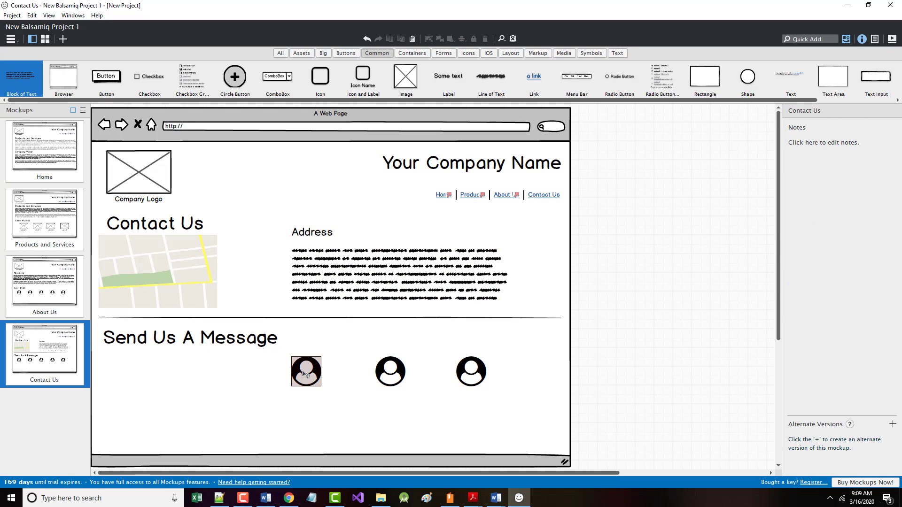
click(308, 375)
key(Delete)
click(395, 383)
key(Delete)
click(468, 379)
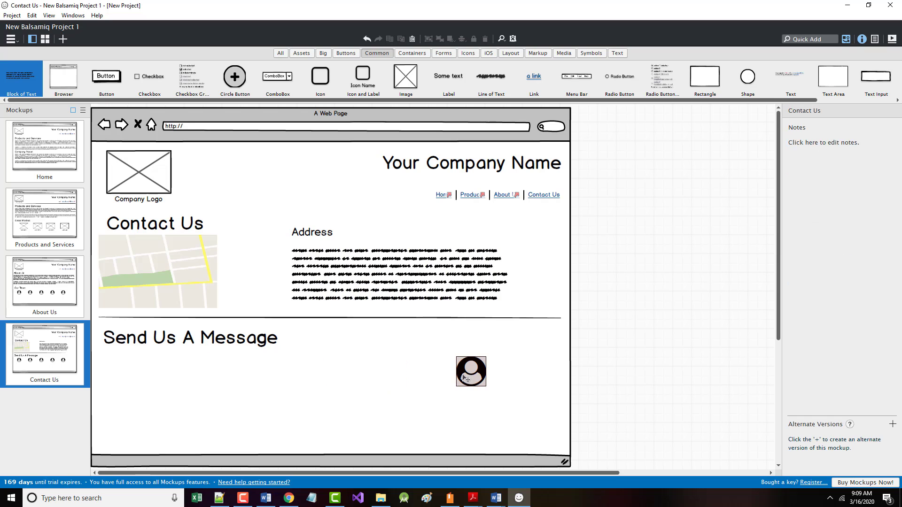
key(Delete)
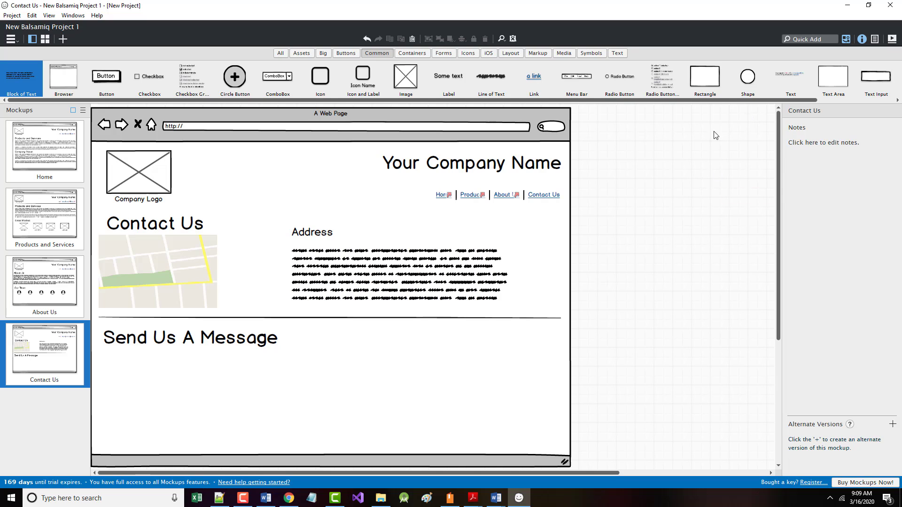
click(809, 40)
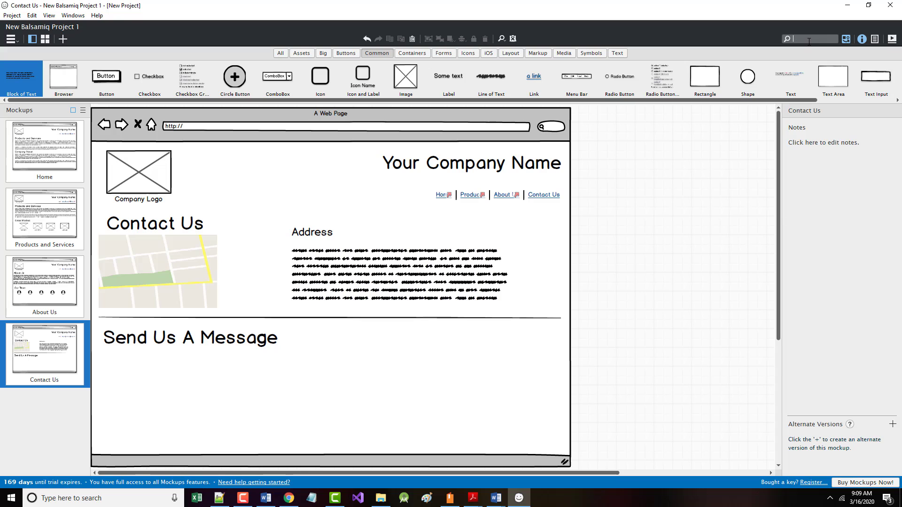
text(form)
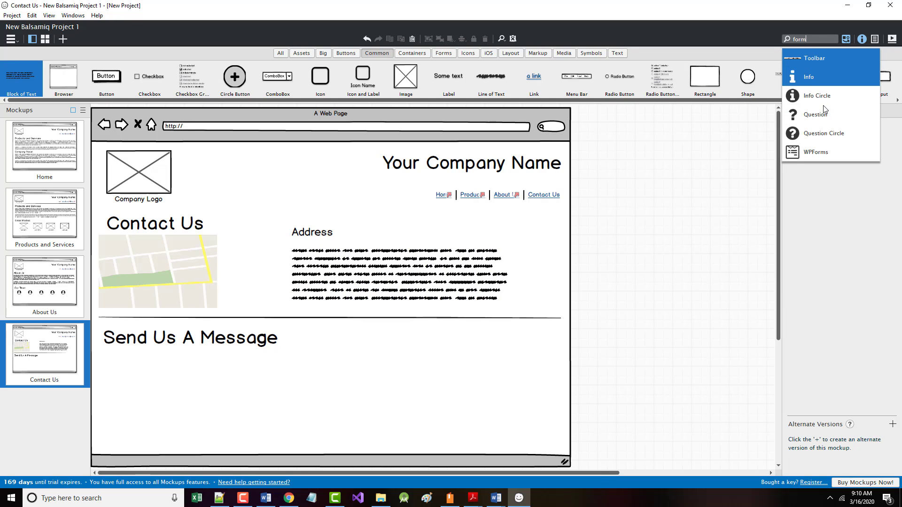
click(801, 151)
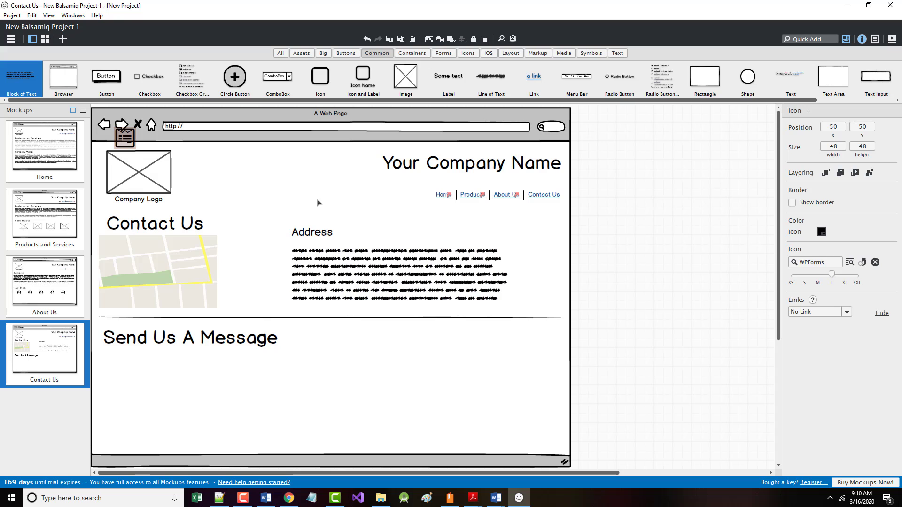
drag(117, 150, 117, 372)
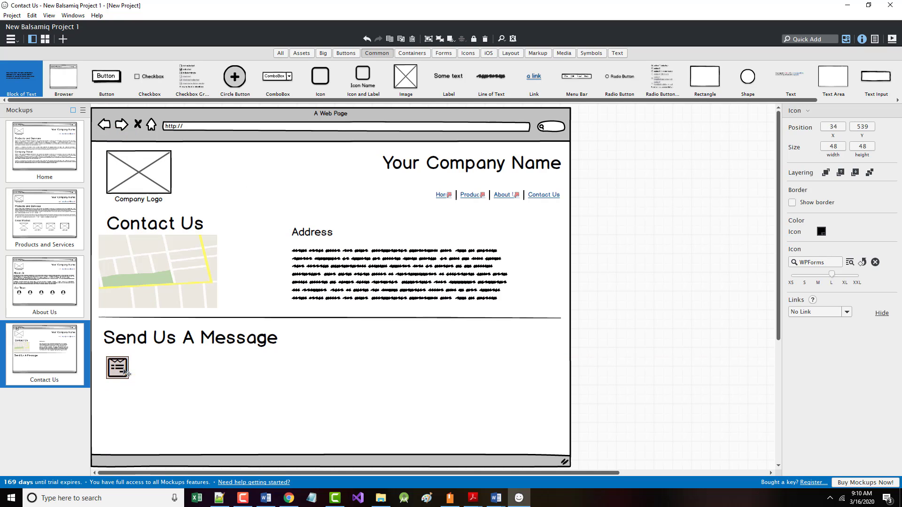
key(Delete)
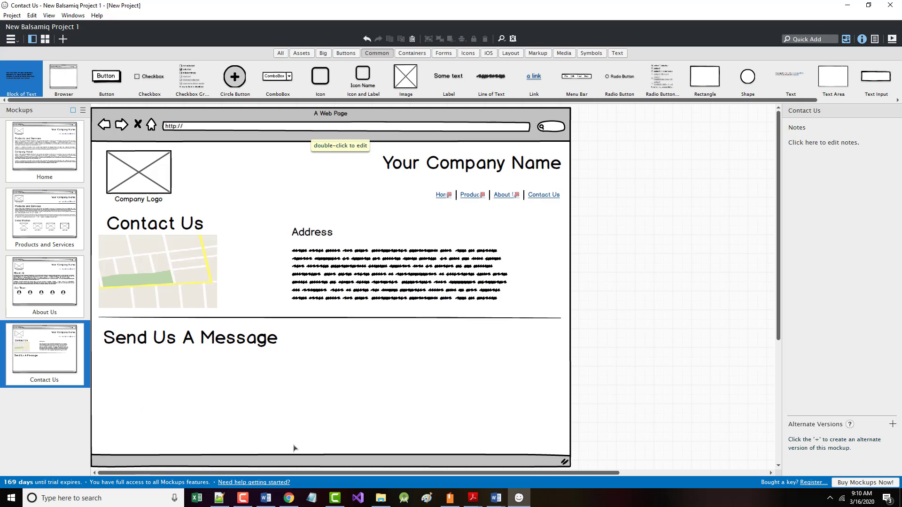
Switch to the "Balsamiq Mockups - First Project" document in Word and examine the sample Contact Us page and its UI element hints.
click(504, 505)
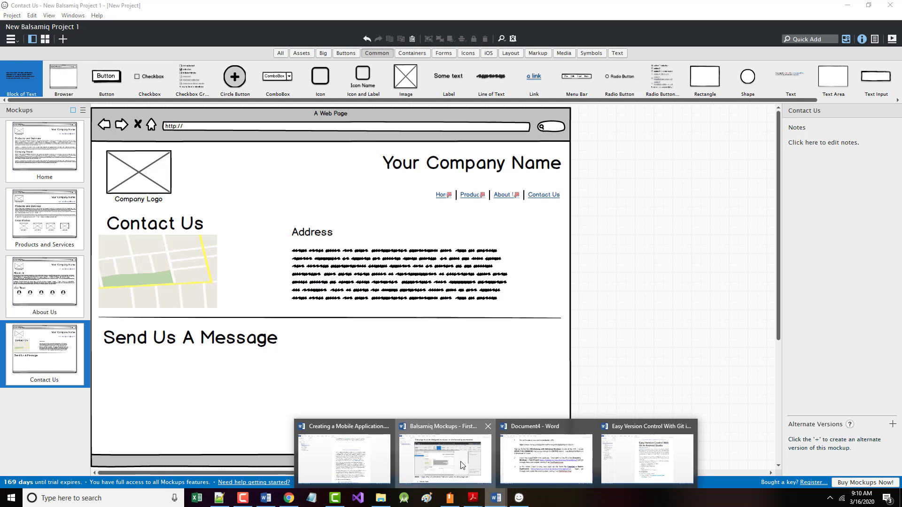
click(445, 458)
scroll(357, 416, down, 2)
scroll(357, 415, down, 1)
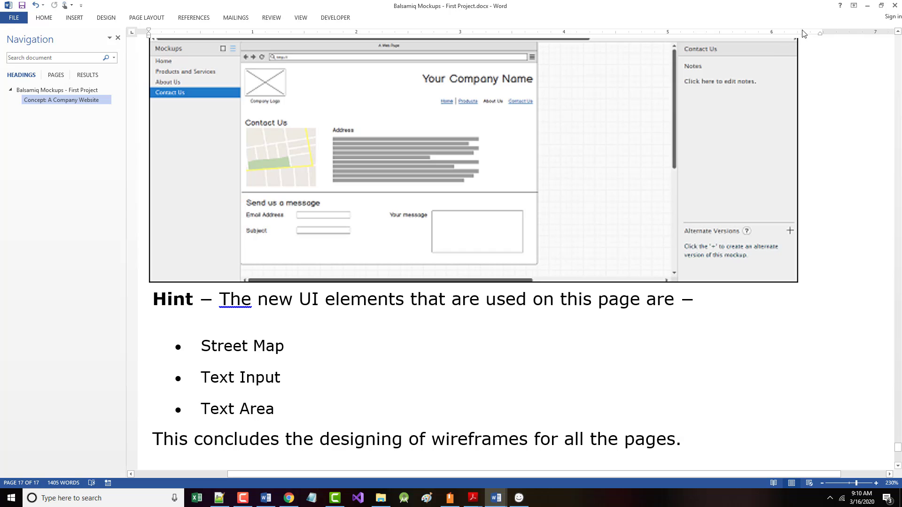
click(868, 6)
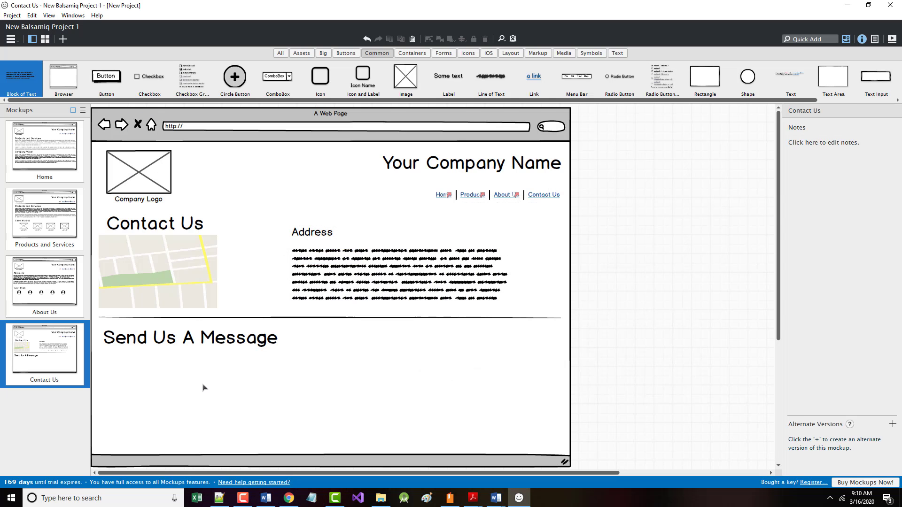
In Balsamiq, add a Label beneath the Send Us A Message heading at about X 34, Y 539, about 224 wide, with font size 18.
click(449, 92)
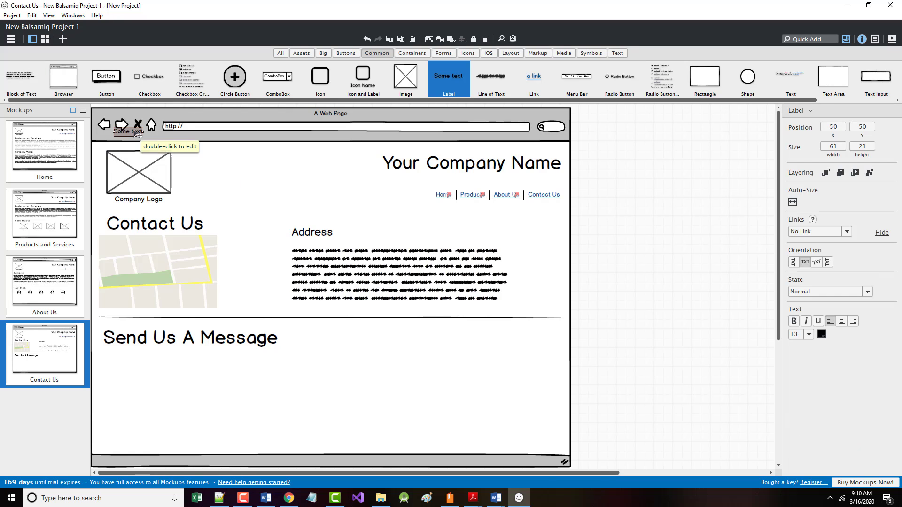
drag(135, 134, 212, 361)
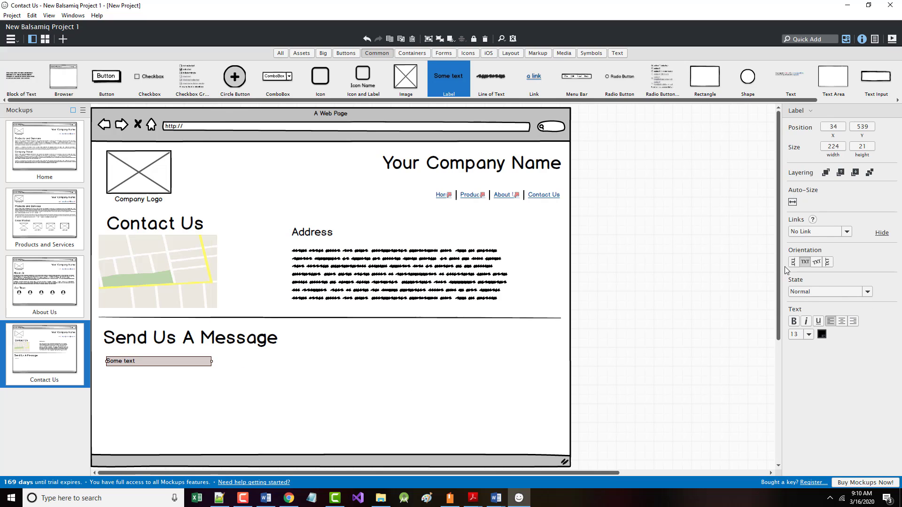
click(809, 335)
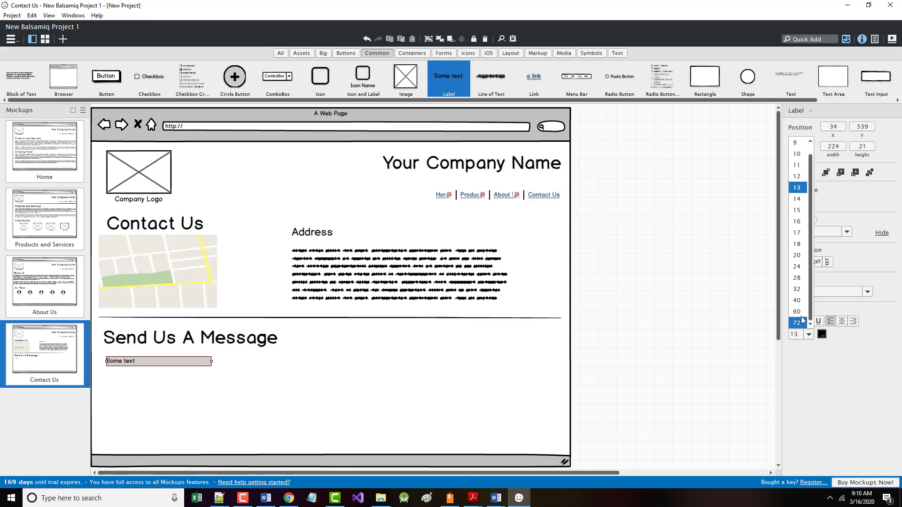
click(797, 245)
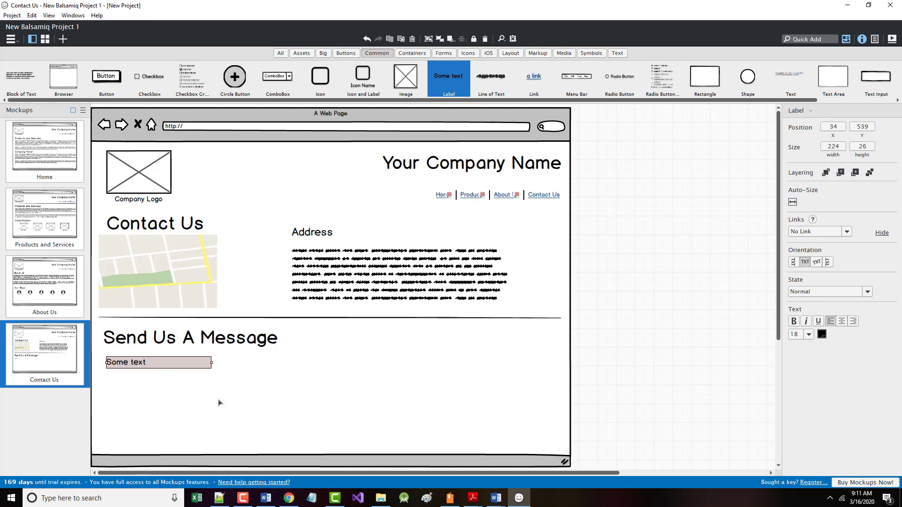
Change the text of the label beneath the Send Us A Message heading to "Email Address:".
double_click(162, 365)
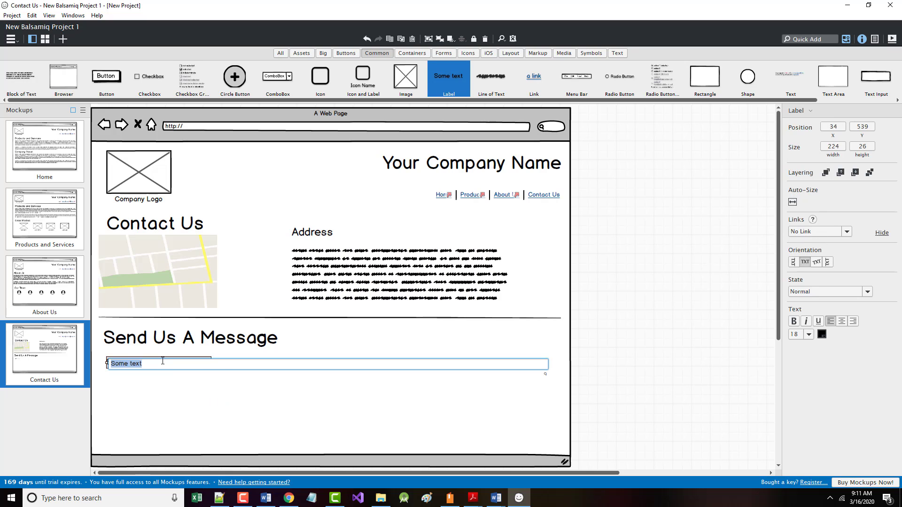
text(Email )
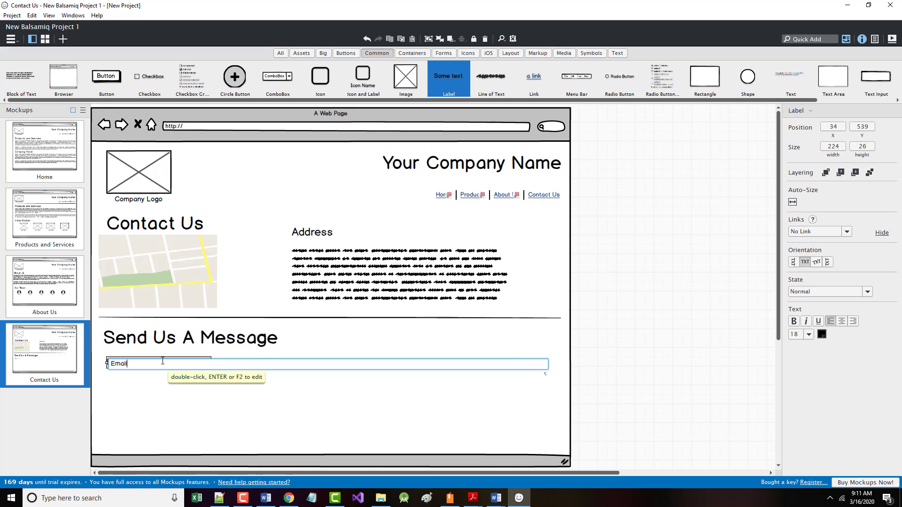
text(Address)
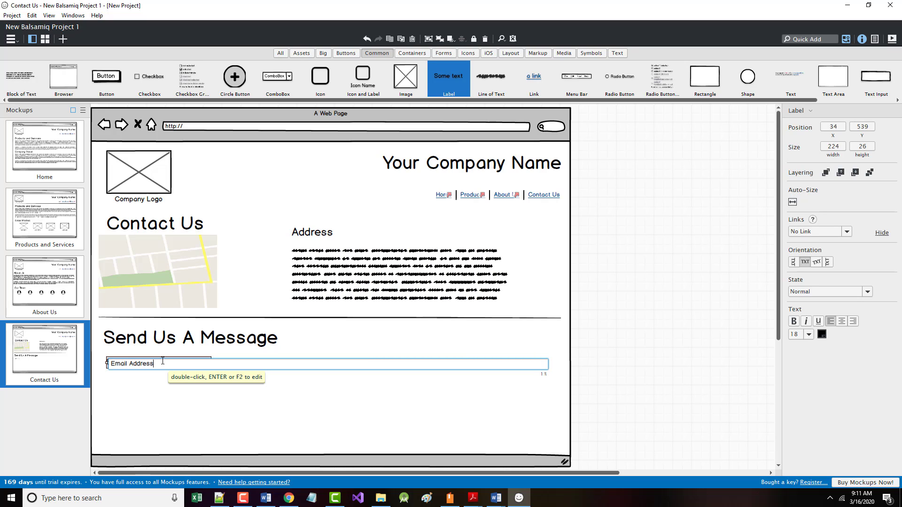
text(:)
key(Return)
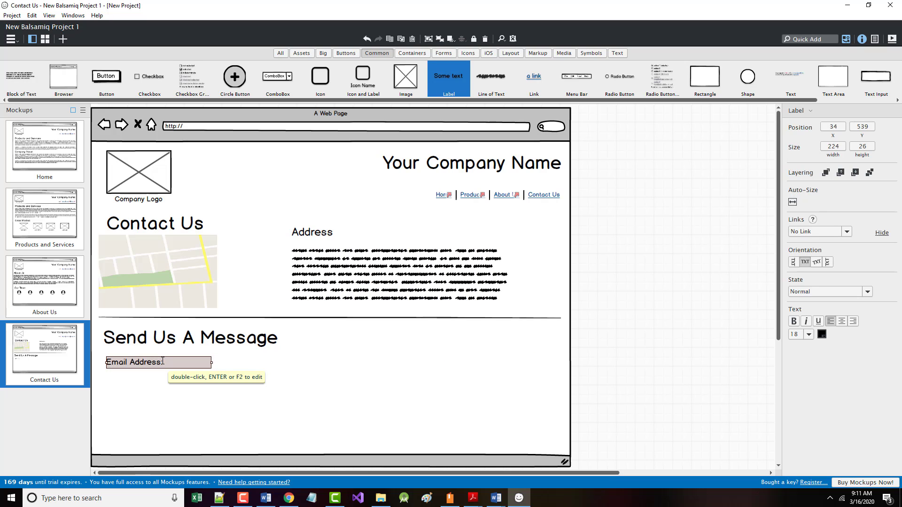
click(168, 397)
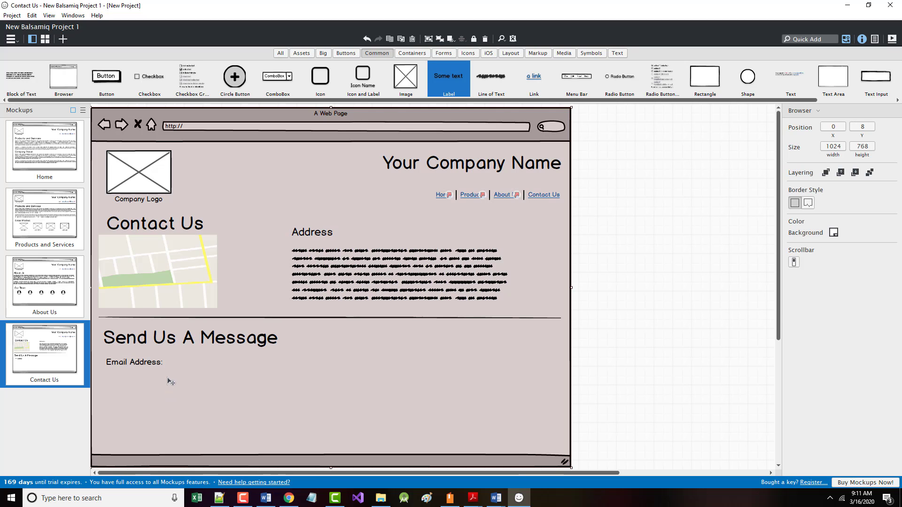
Set the Email Address label's font size to 24 and narrow the label to about 179 wide.
click(158, 367)
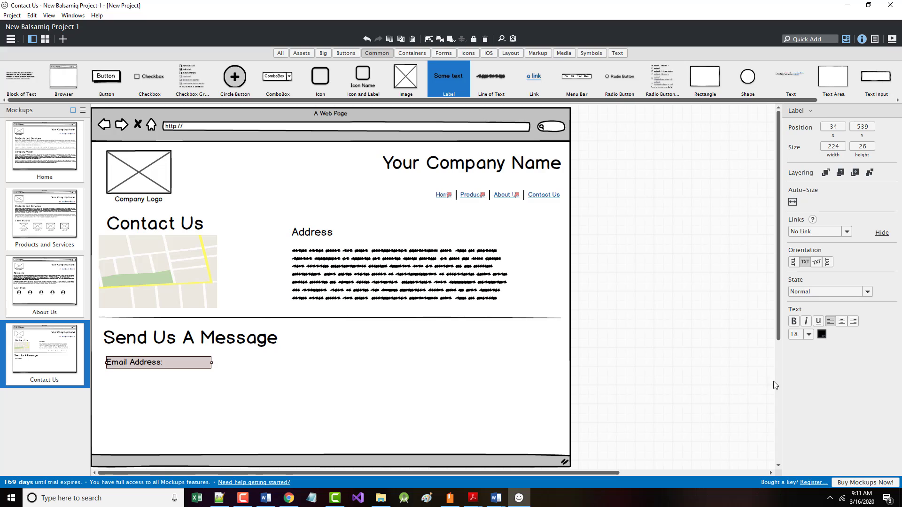
click(810, 333)
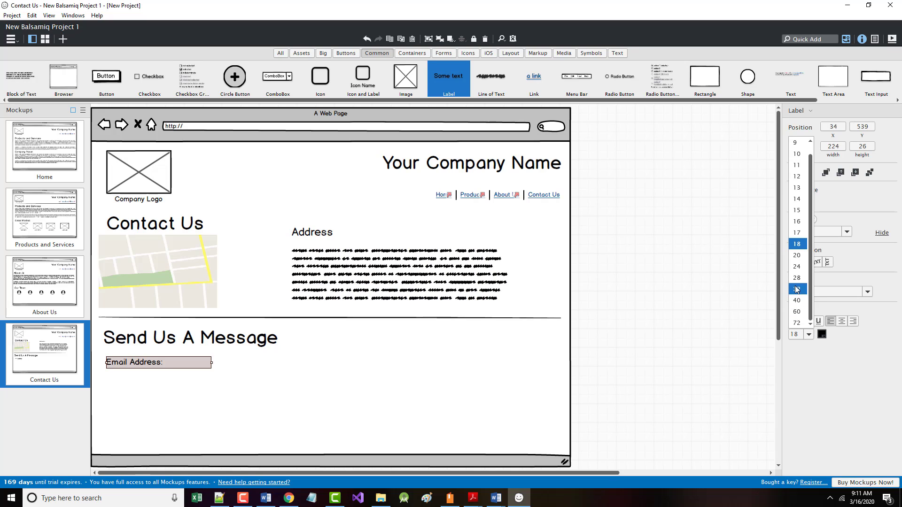
click(795, 268)
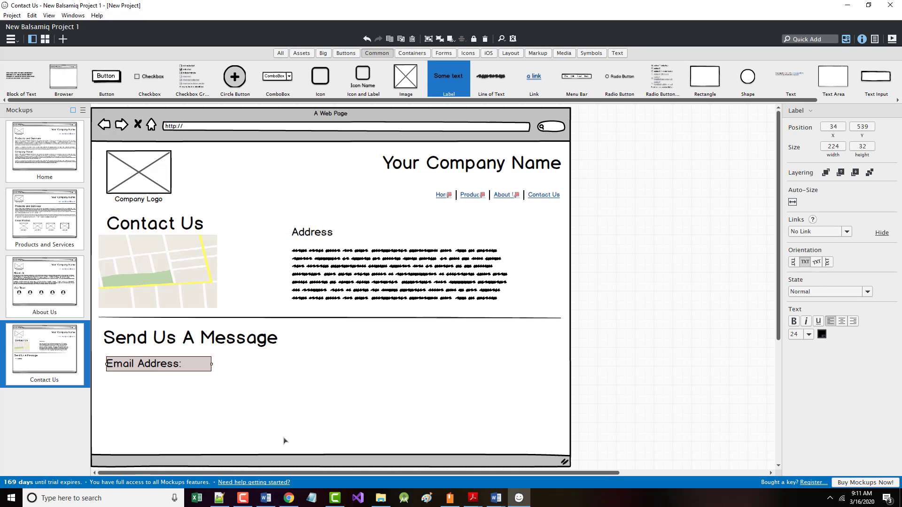
click(201, 400)
click(166, 368)
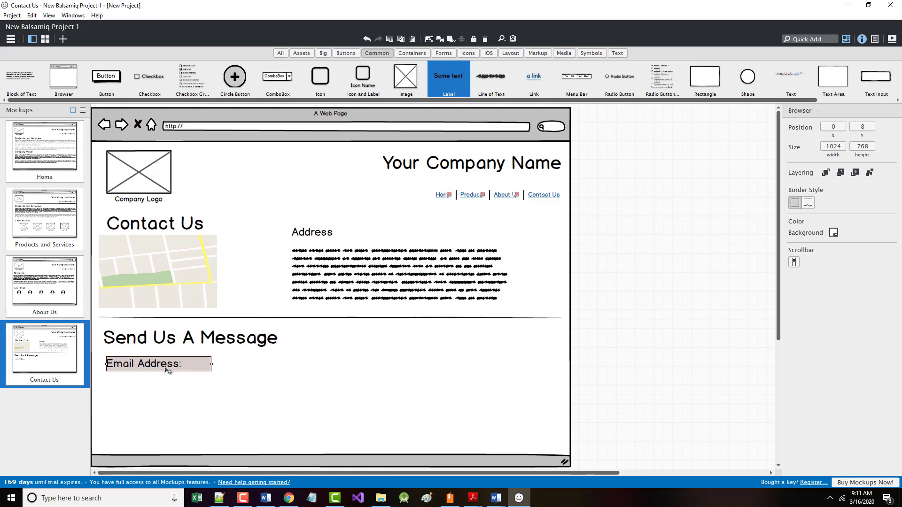
click(198, 390)
click(201, 369)
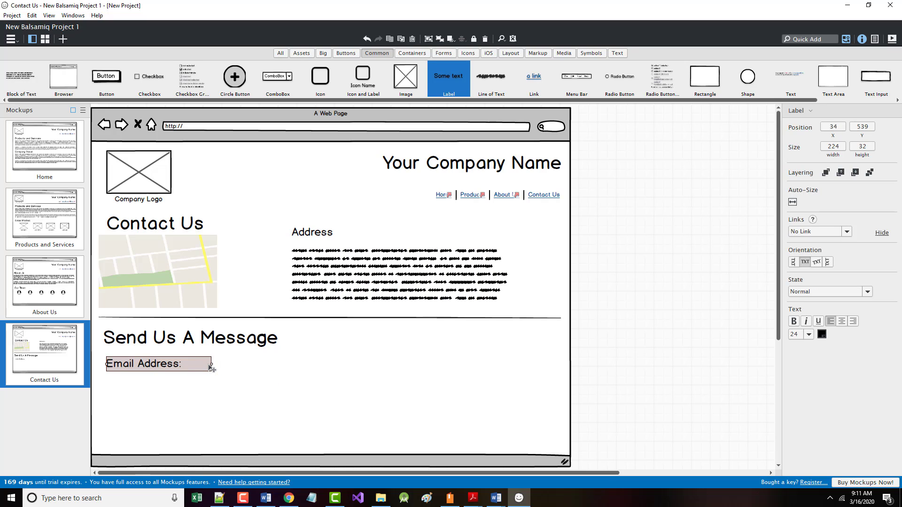
drag(213, 368, 191, 364)
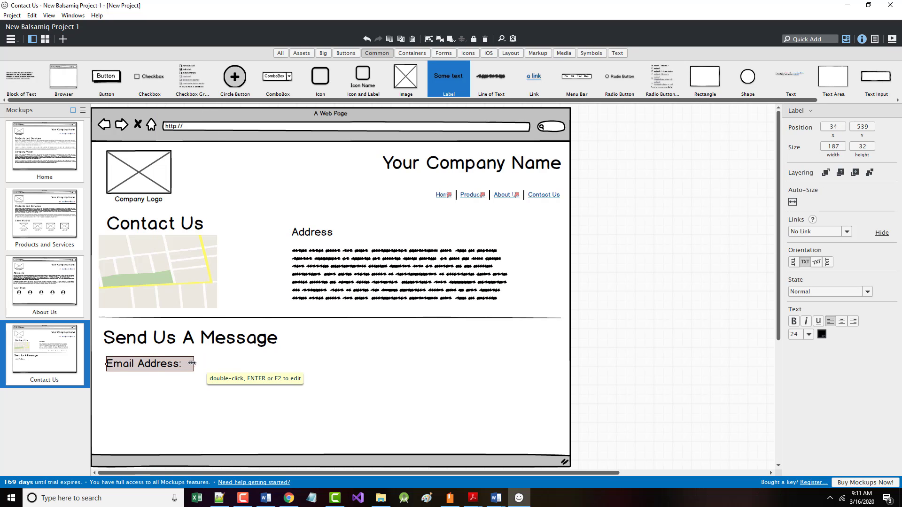
click(163, 405)
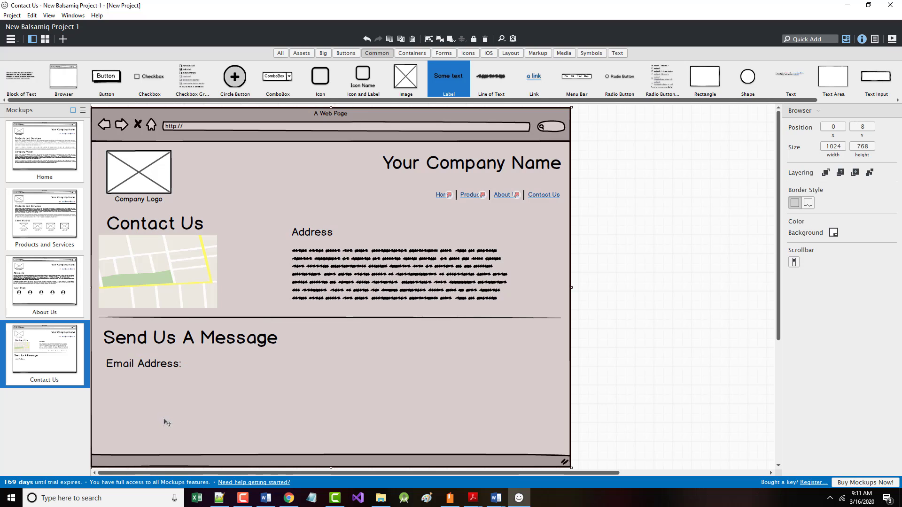
Duplicate the Email Address label, place the copy below it at about X 34, Y 604, and change its text to "Subject:".
click(153, 371)
key(ctrl+d)
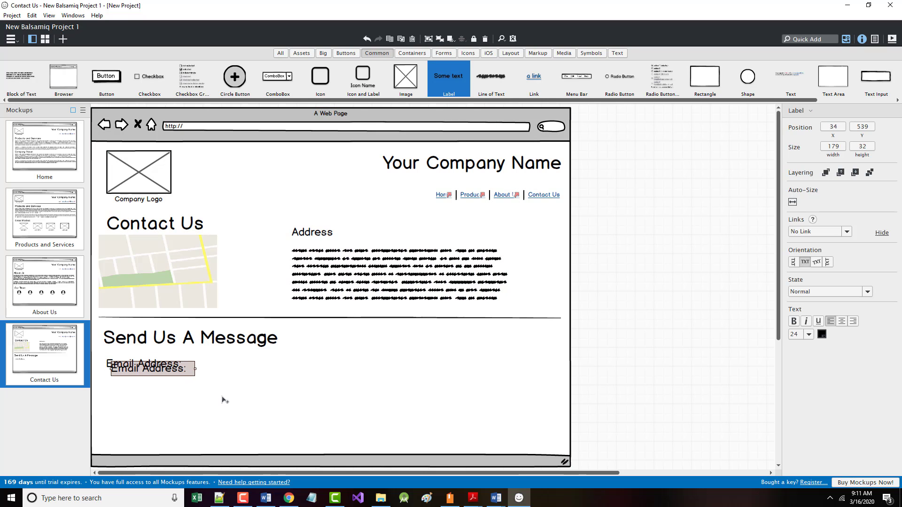
drag(156, 367, 158, 405)
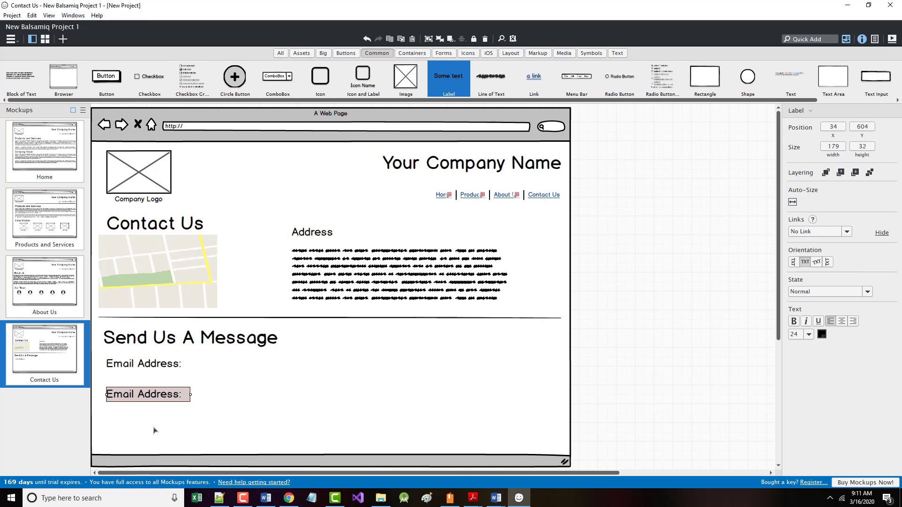
double_click(156, 402)
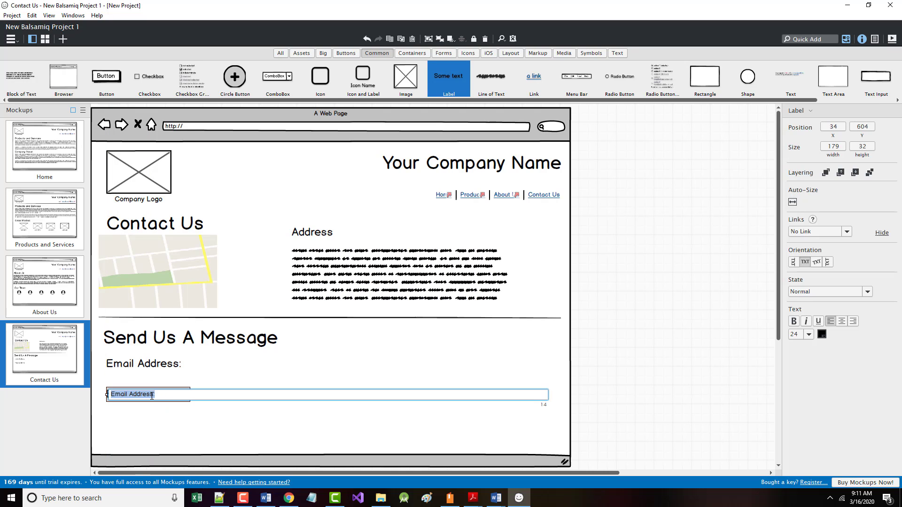
text(Subject:)
key(Return)
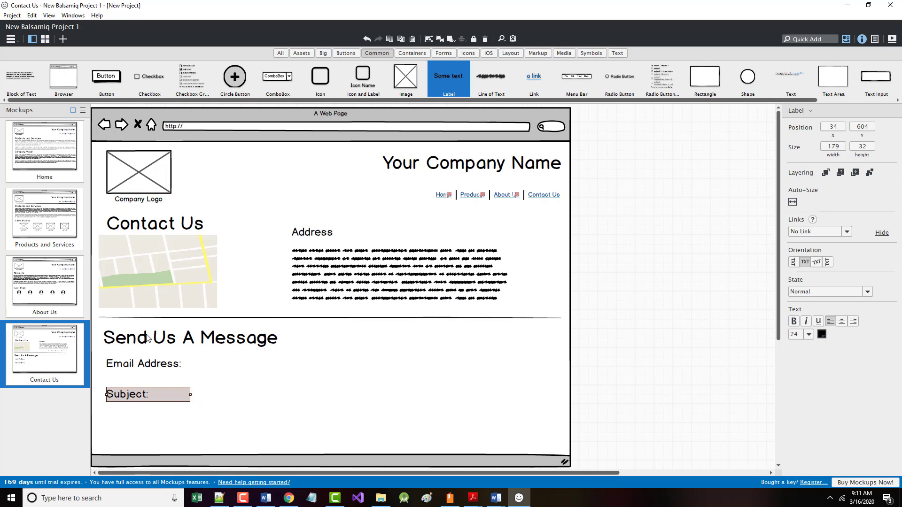
click(167, 421)
click(188, 399)
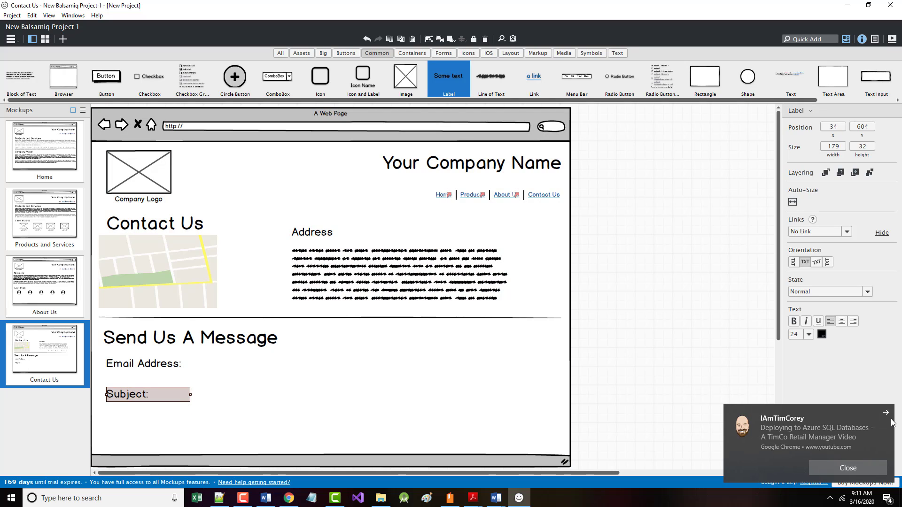
Dismiss the two desktop notifications and paste another Email Address label level with the original at about X 541, Y 539.
click(887, 413)
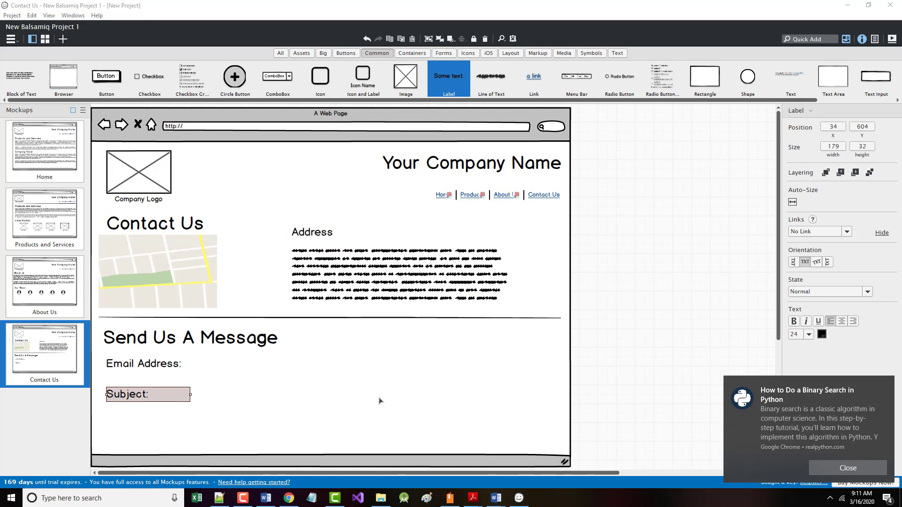
click(888, 387)
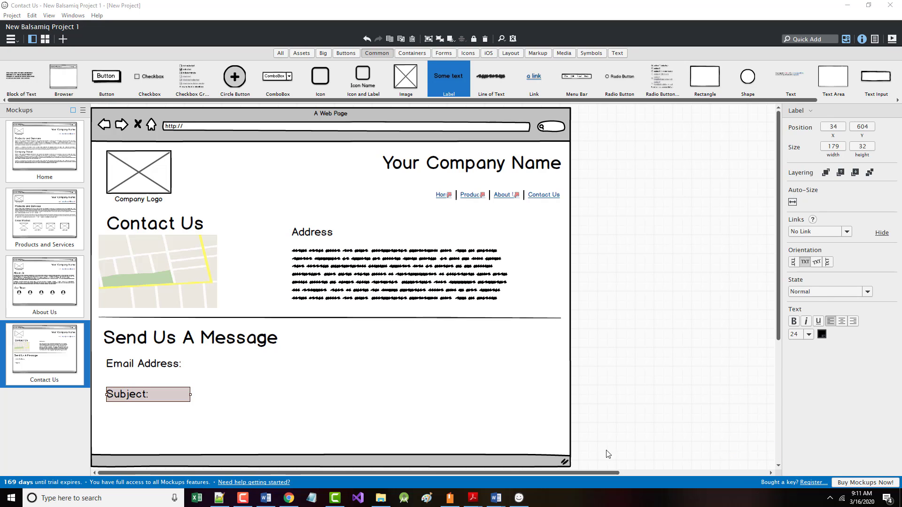
key(ctrl+v)
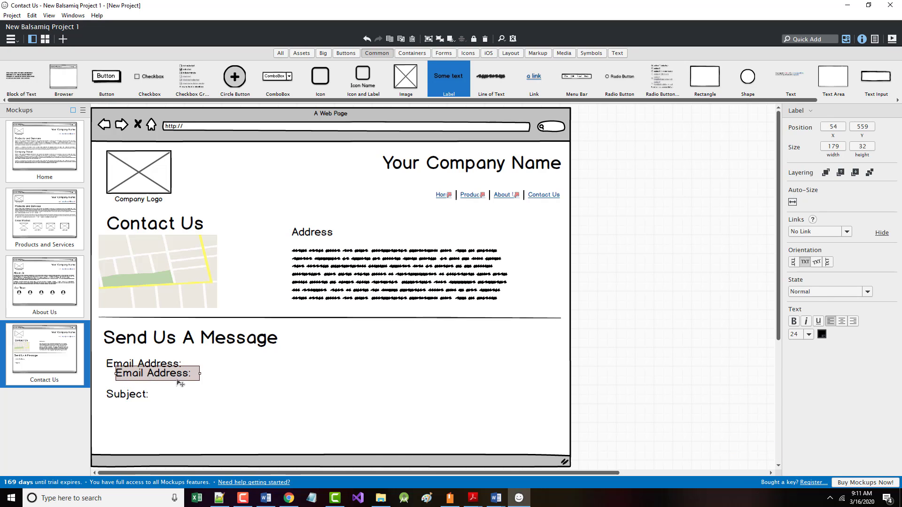
drag(178, 380, 380, 368)
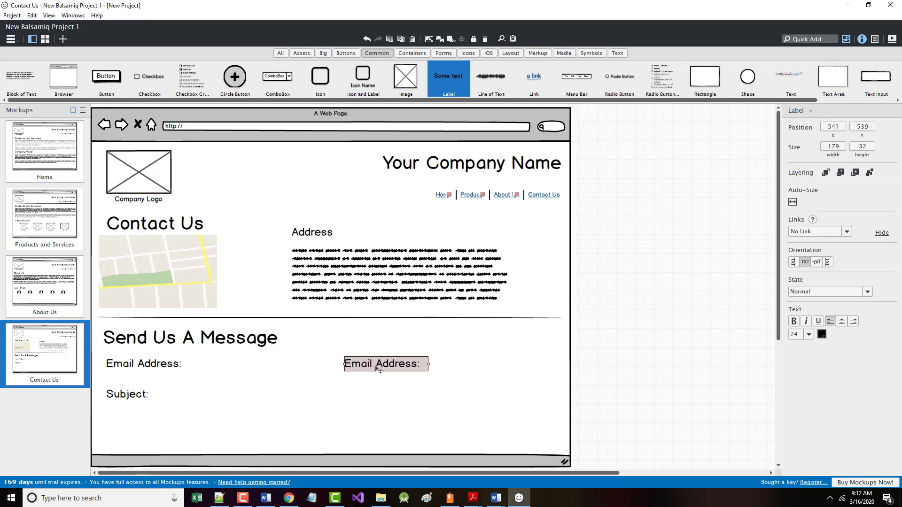
Change the pasted label's text to "Your Message", checking the wording against the sample Contact Us page in Word.
double_click(380, 368)
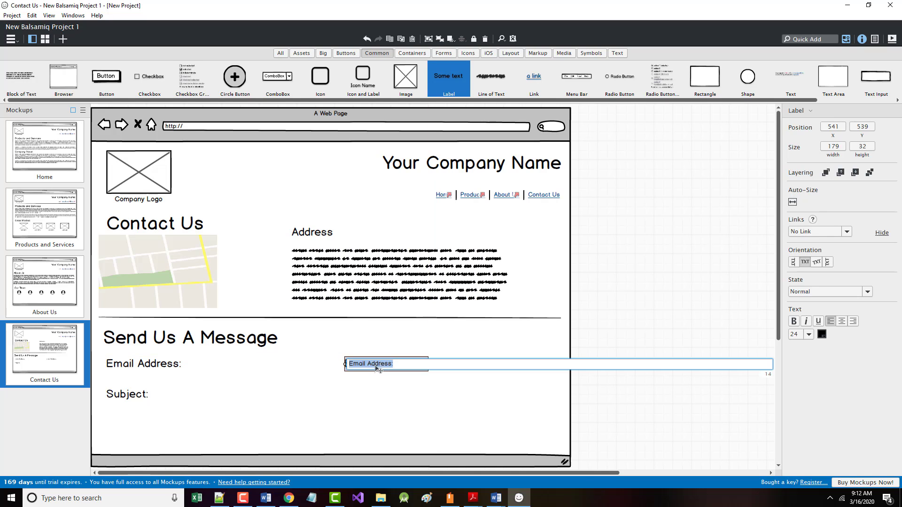
click(499, 494)
click(473, 471)
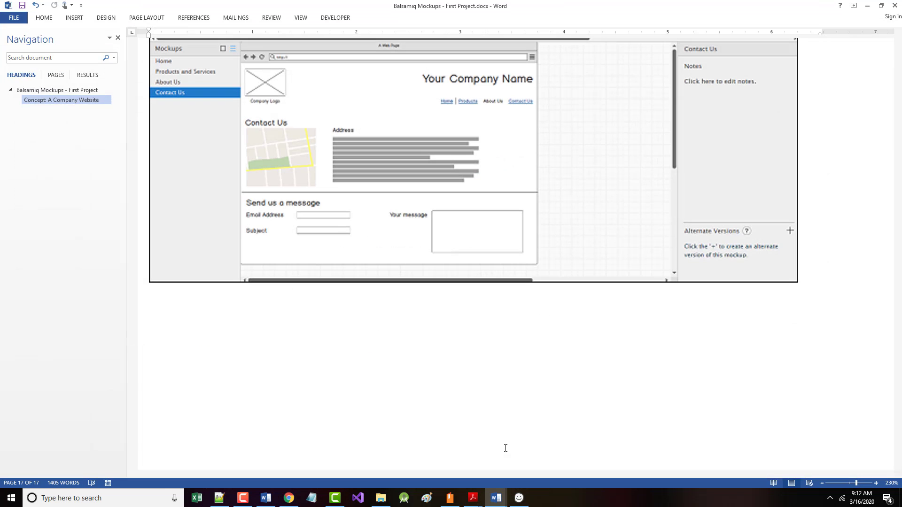
click(867, 5)
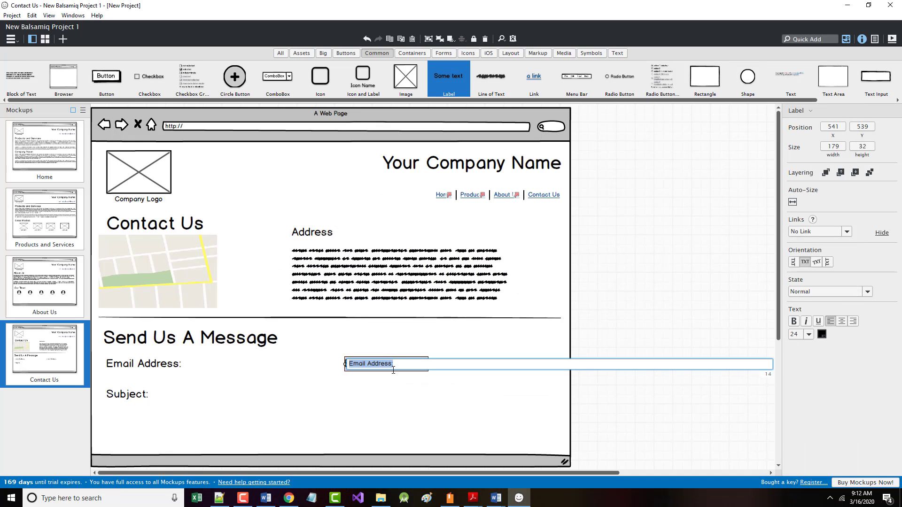
text(Your Message)
key(Return)
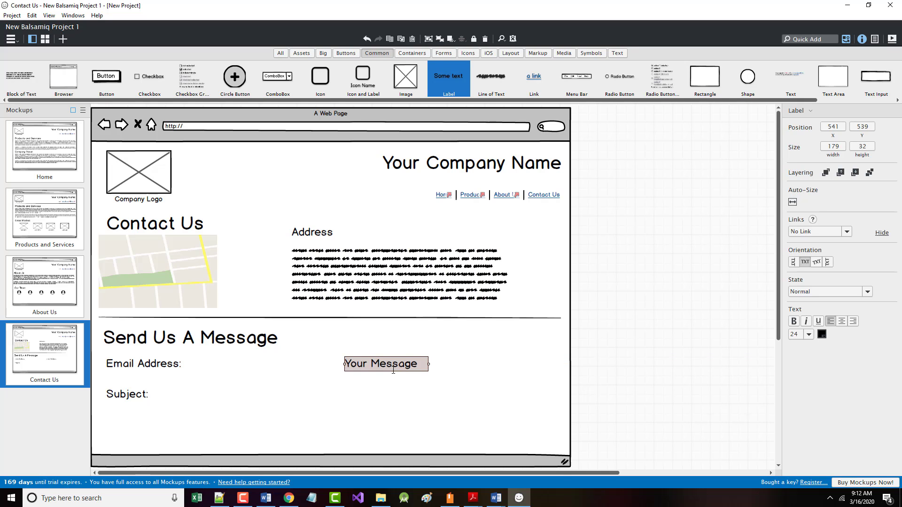
click(336, 396)
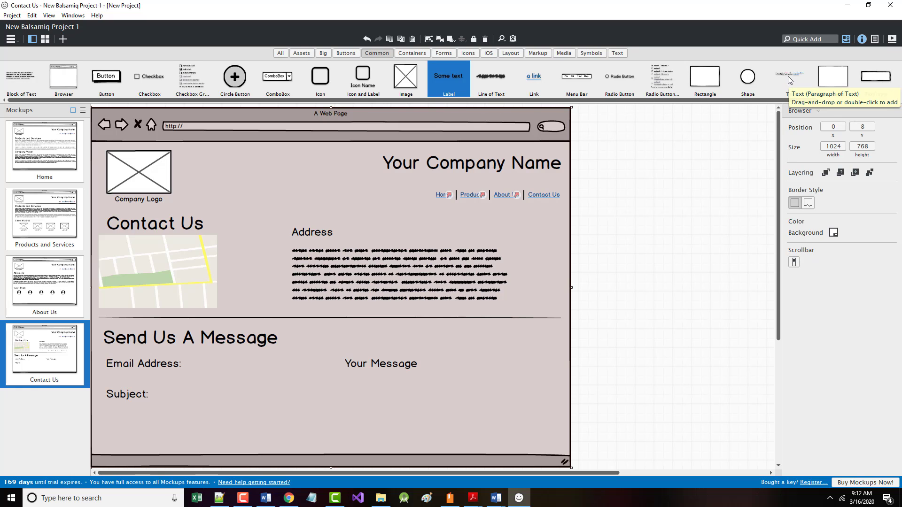
Add a Text Input about 206 wide beside Email Address at about X 242, Y 539, and place a duplicate beside Subject.
click(877, 79)
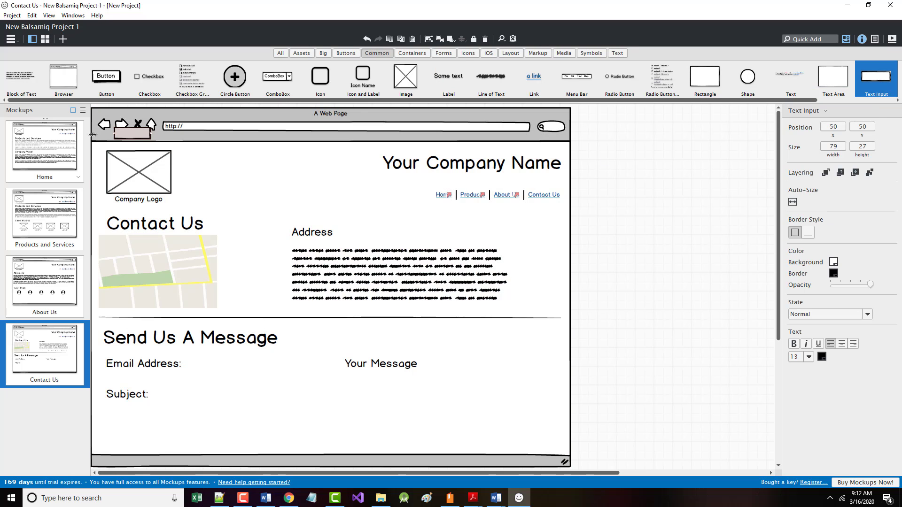
drag(137, 136, 241, 366)
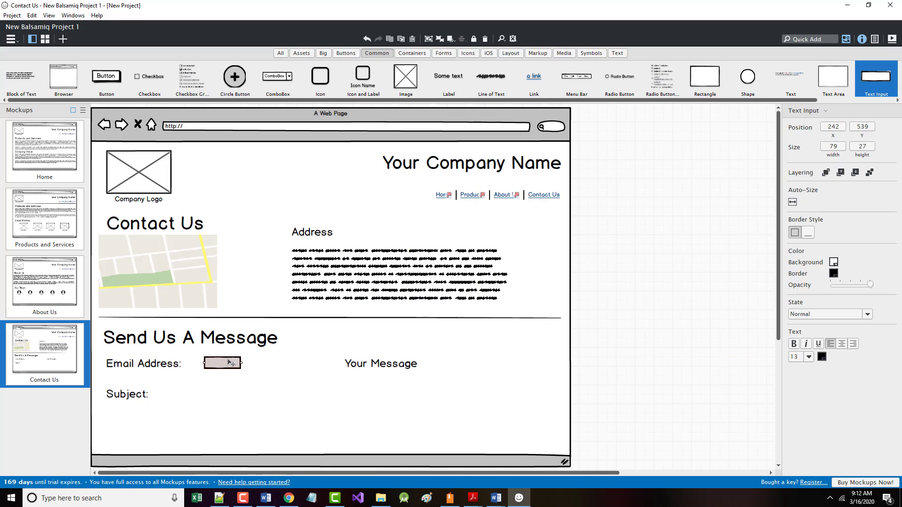
drag(241, 361, 301, 365)
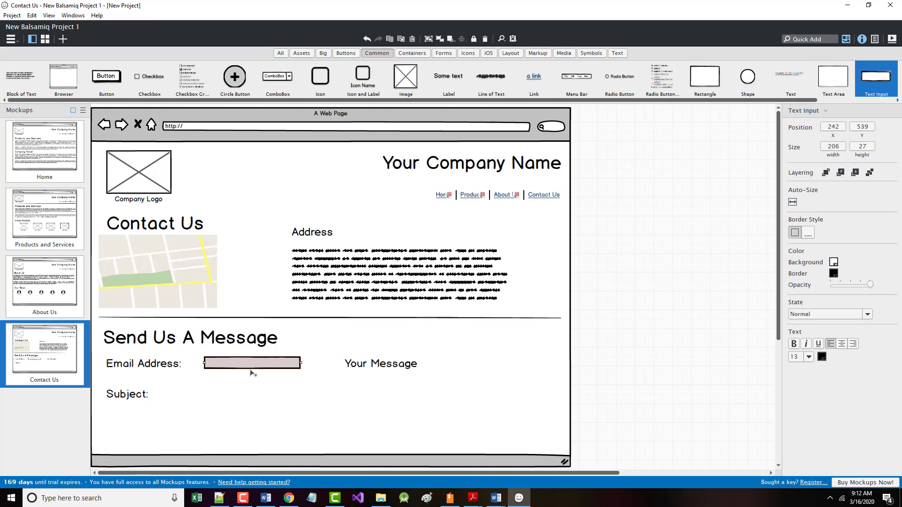
key(ctrl+d)
drag(248, 376, 248, 395)
click(240, 420)
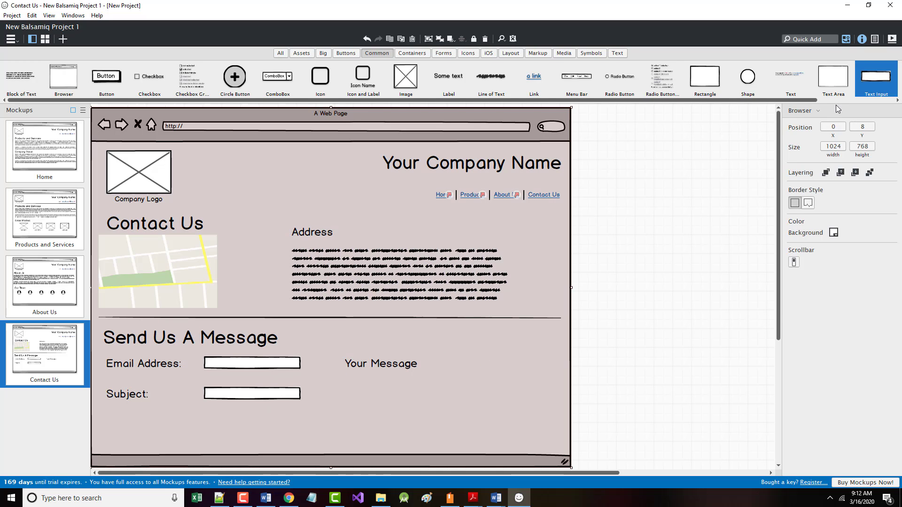
Add a Text Area beside Your Message at about X 711, Y 539, and enlarge it to about 281 by 167.
drag(835, 79, 479, 384)
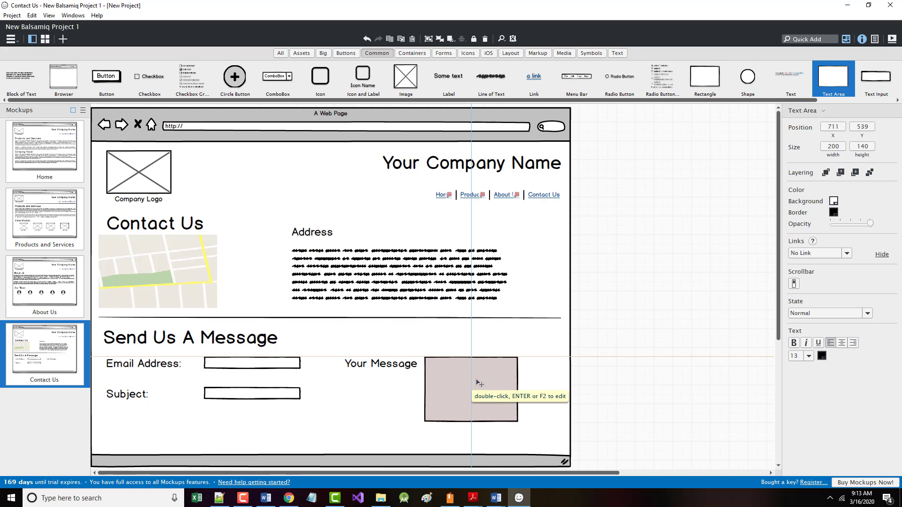
drag(520, 384, 560, 386)
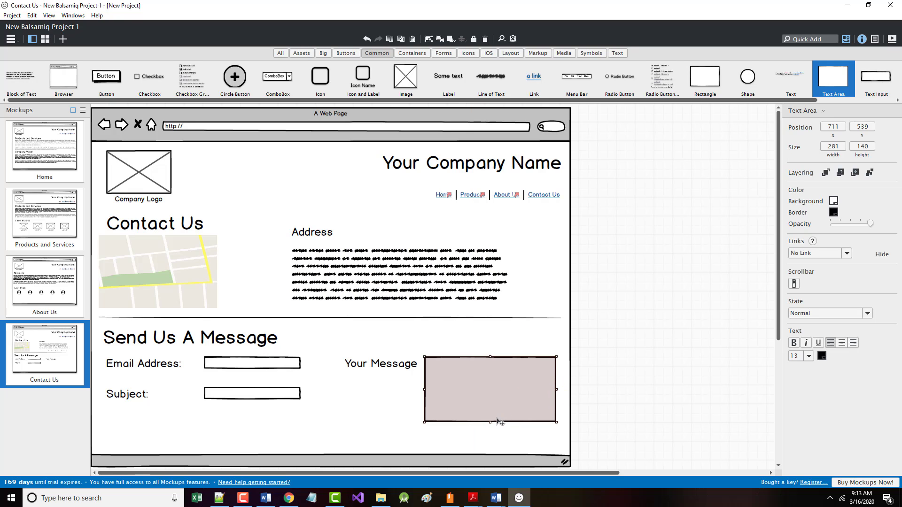
drag(489, 423, 489, 436)
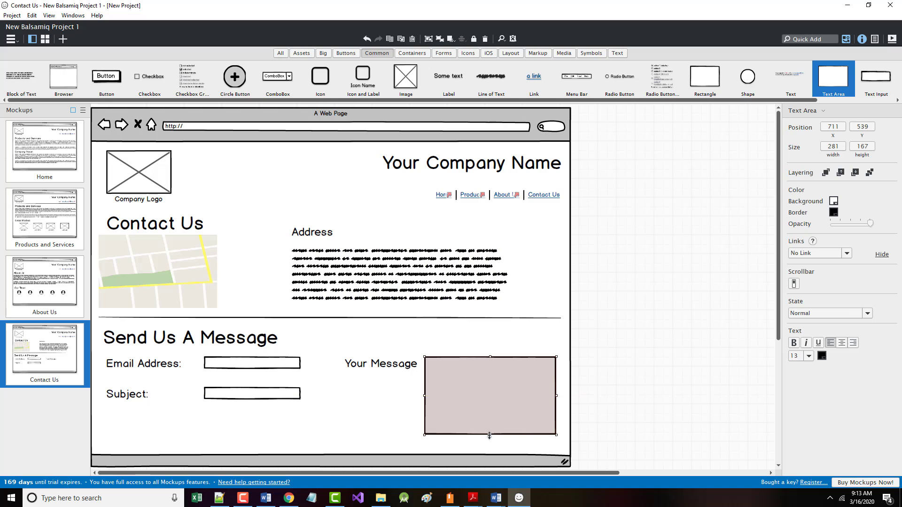
click(321, 439)
click(693, 335)
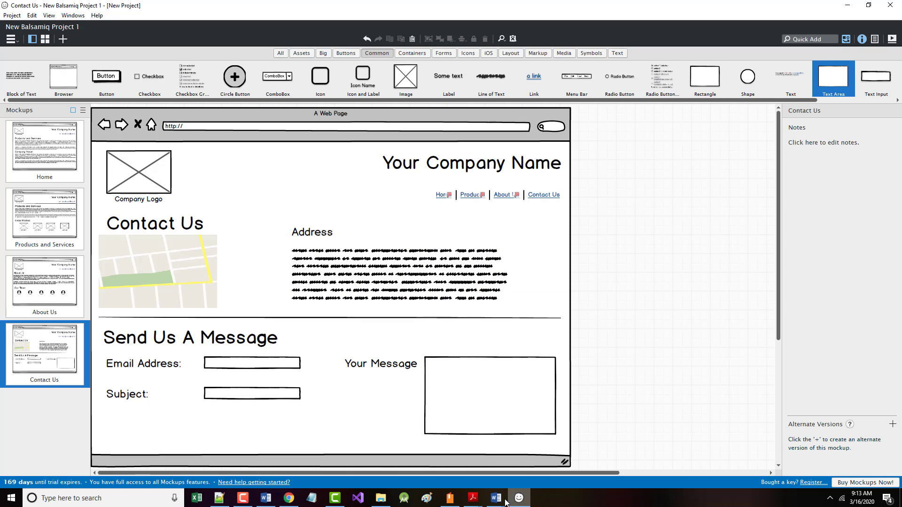
Check the Contact Us mockup against the sample page and UI element hints in the Word tutorial, and return to Balsamiq Mockups.
mouse_move(496, 499)
click(456, 464)
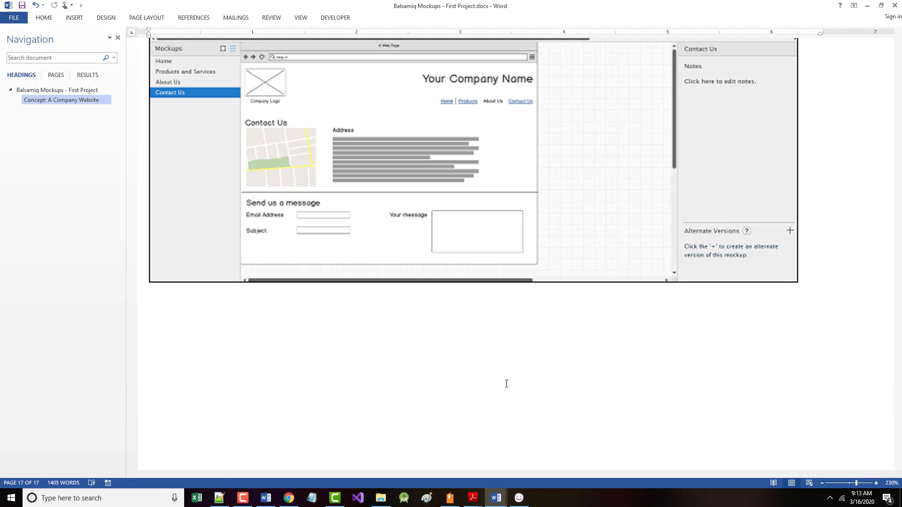
scroll(469, 370, up, 1)
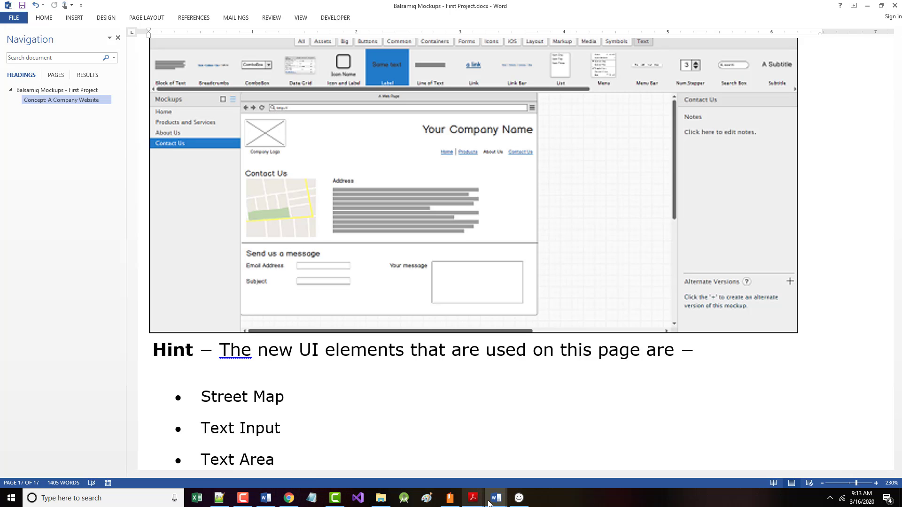
click(519, 500)
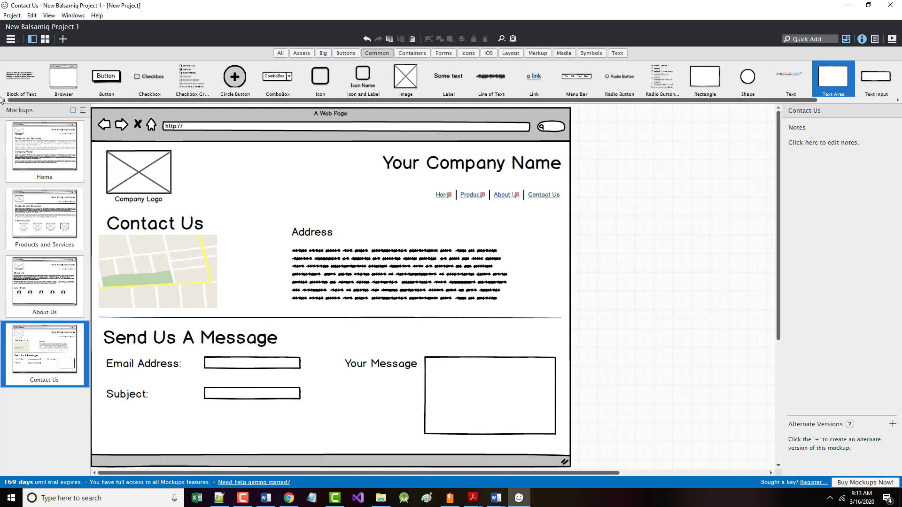
click(13, 15)
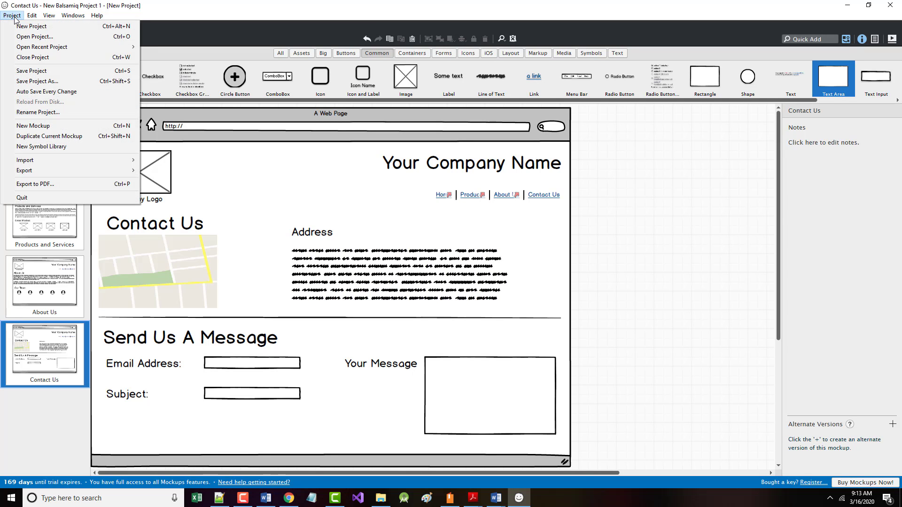
click(42, 71)
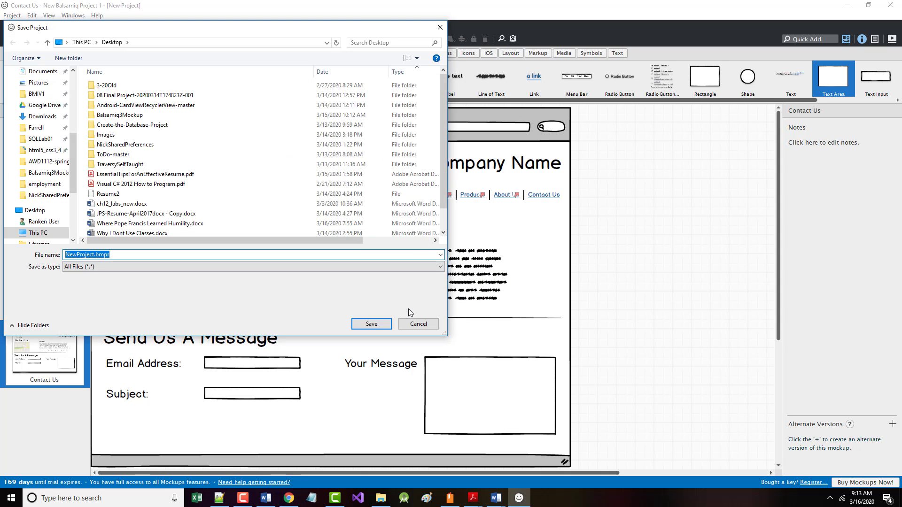
click(418, 324)
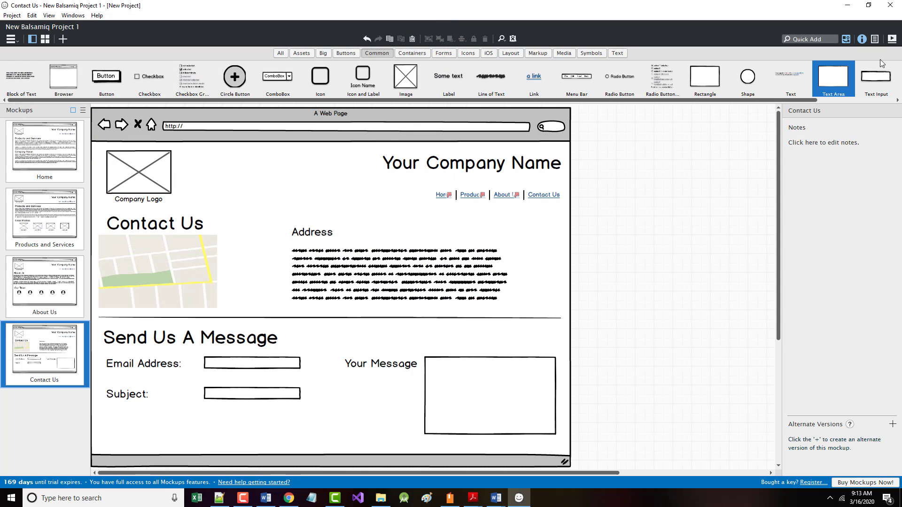
Test the Home, Products, About Us and Contact Us links in the full-screen presentation, return to Home and exit the presentation.
click(892, 39)
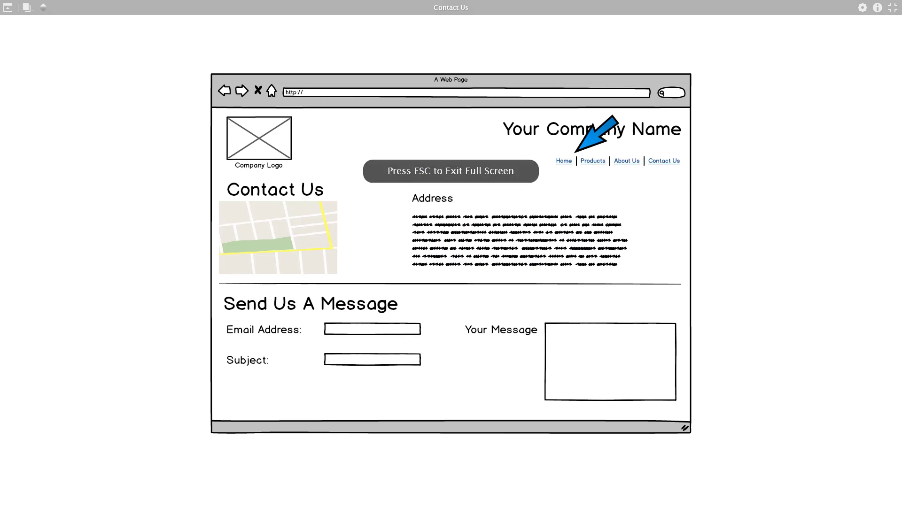
click(567, 161)
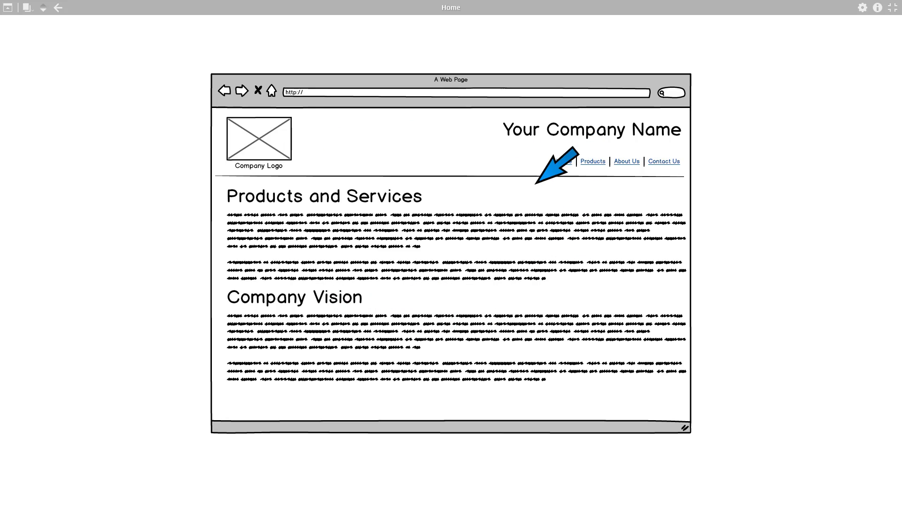
click(591, 161)
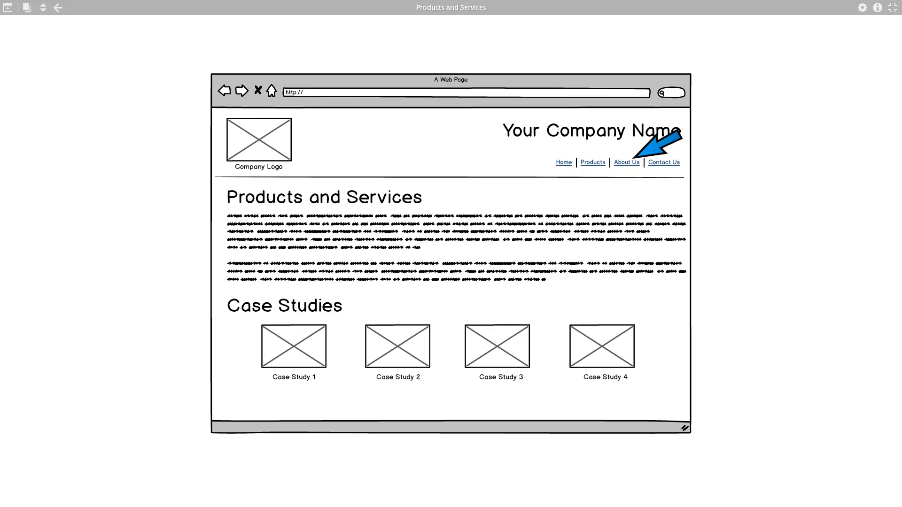
click(629, 163)
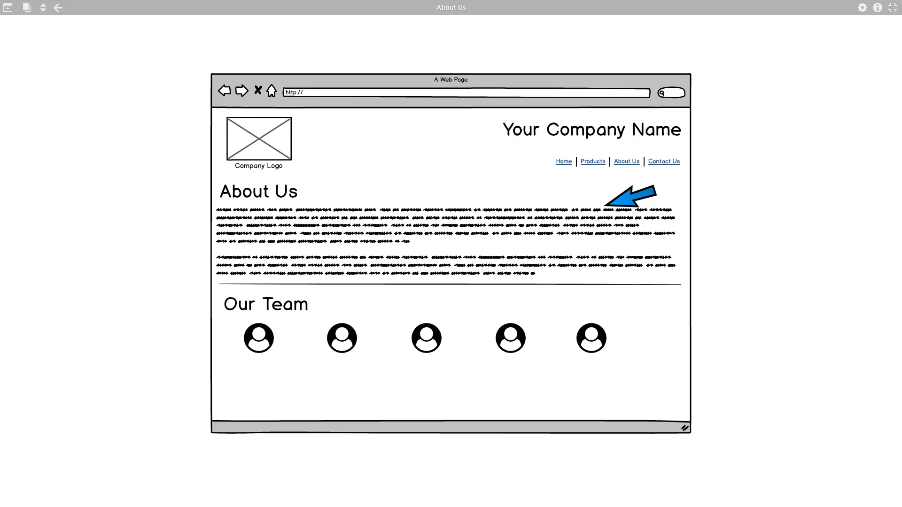
click(661, 162)
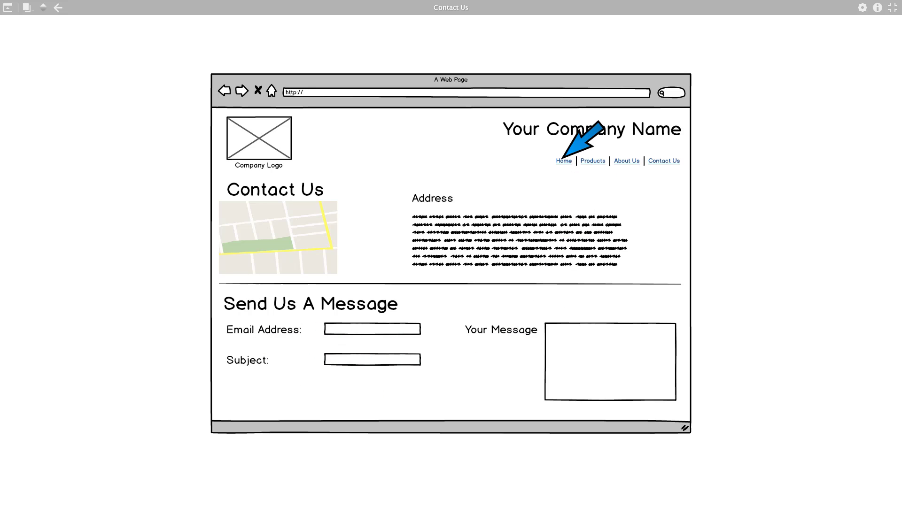
click(564, 161)
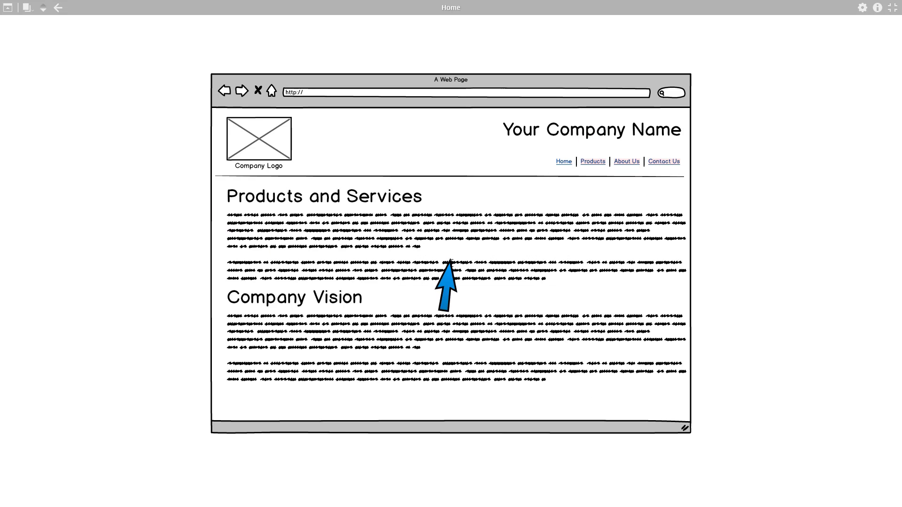
key(Escape)
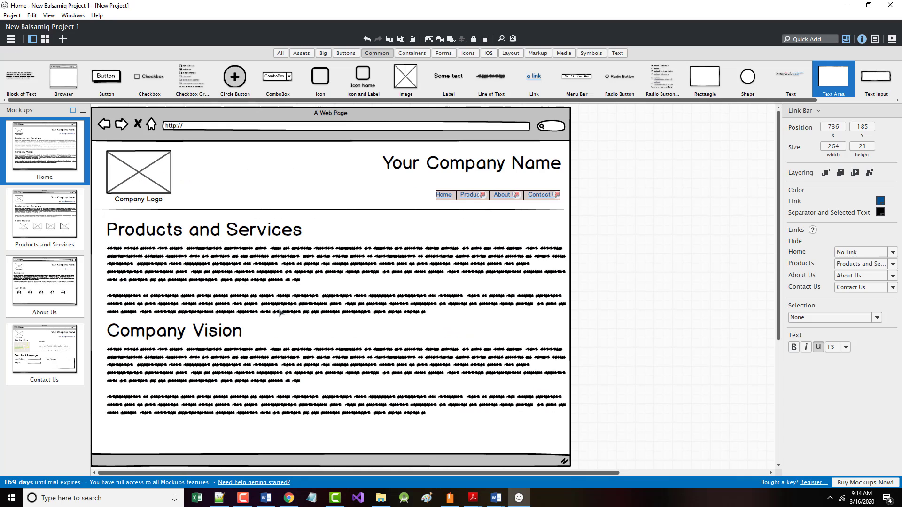
Add a colon to the message label on the Contact Us mockup so that it reads "Your Message:".
click(66, 347)
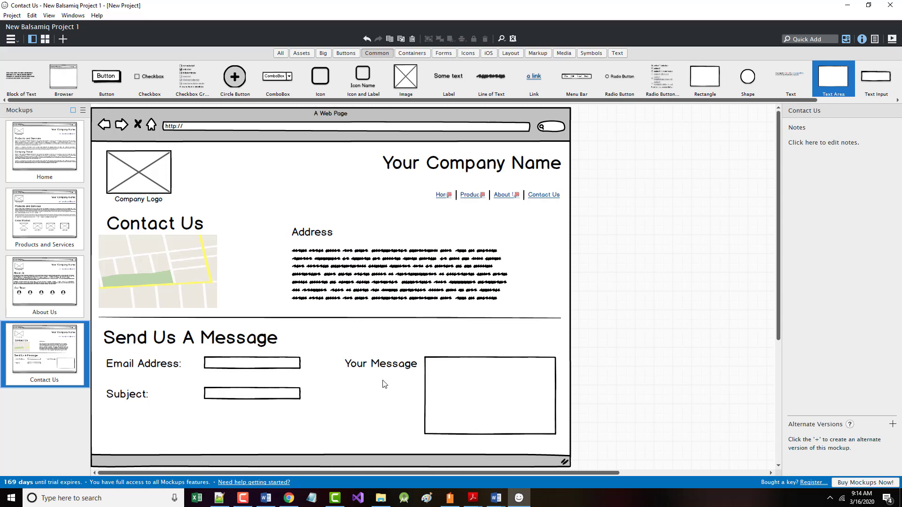
double_click(402, 366)
click(403, 364)
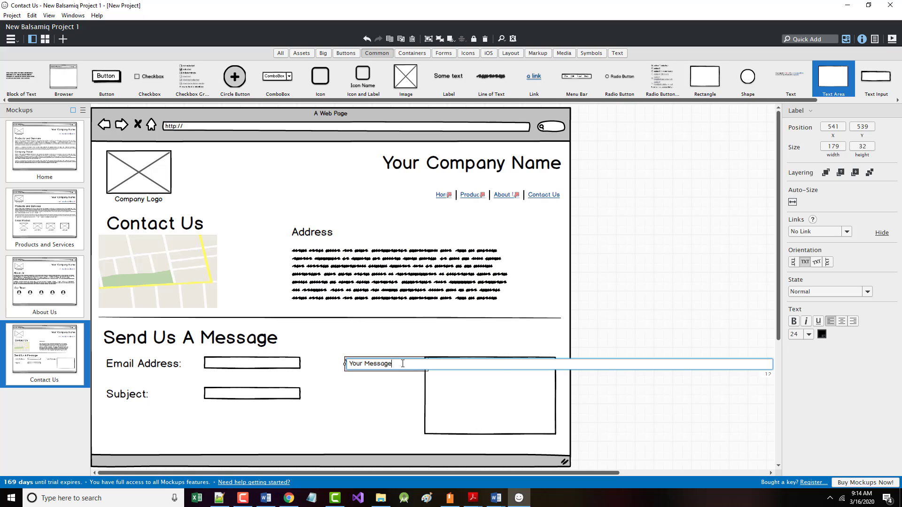
text(:)
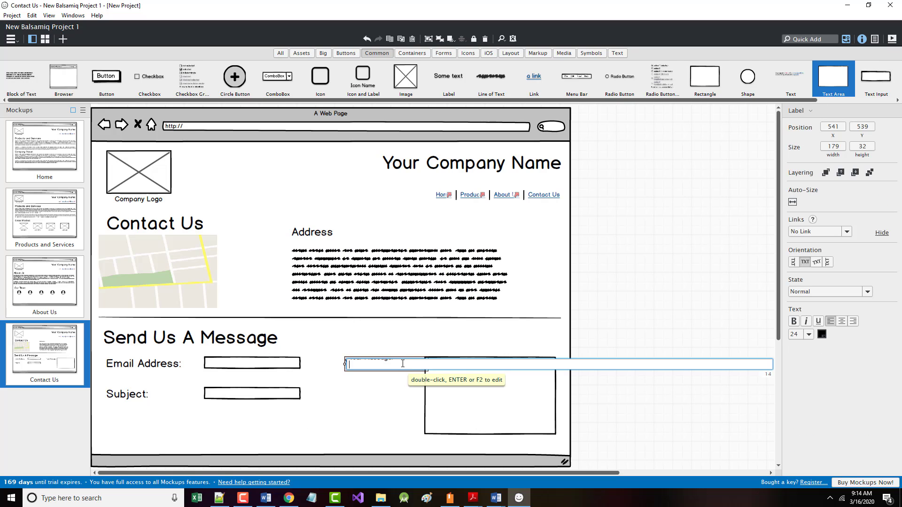
key(Return)
click(380, 409)
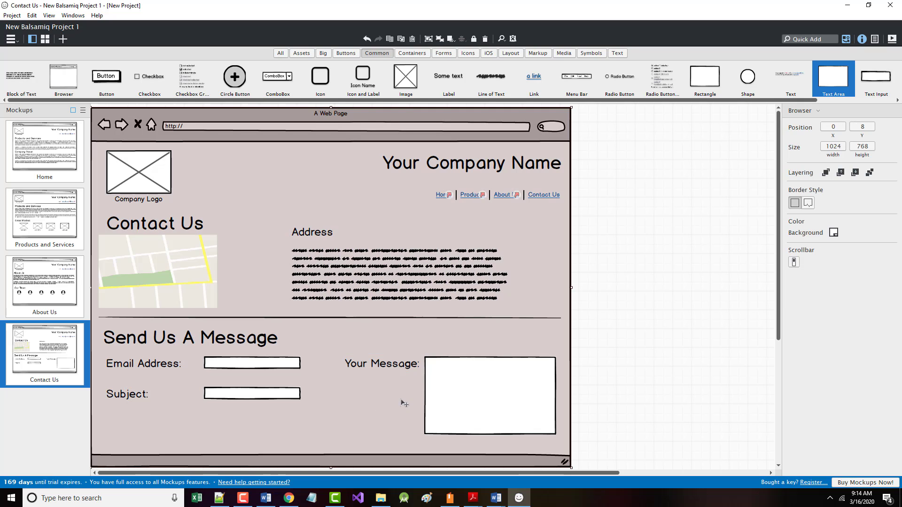
click(627, 346)
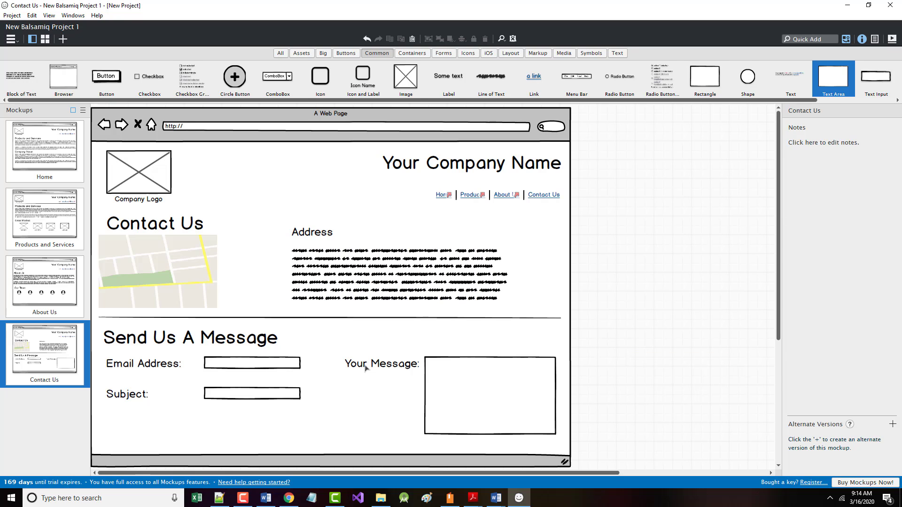
Shift the "Your Message:" label and its text area slightly left, away from the browser frame's right edge.
drag(374, 362, 358, 360)
drag(458, 386, 447, 385)
click(388, 443)
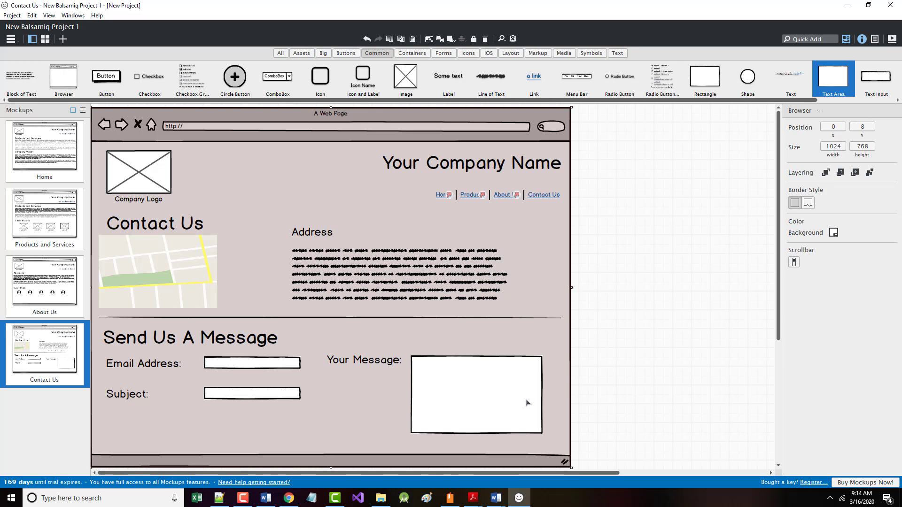
click(637, 350)
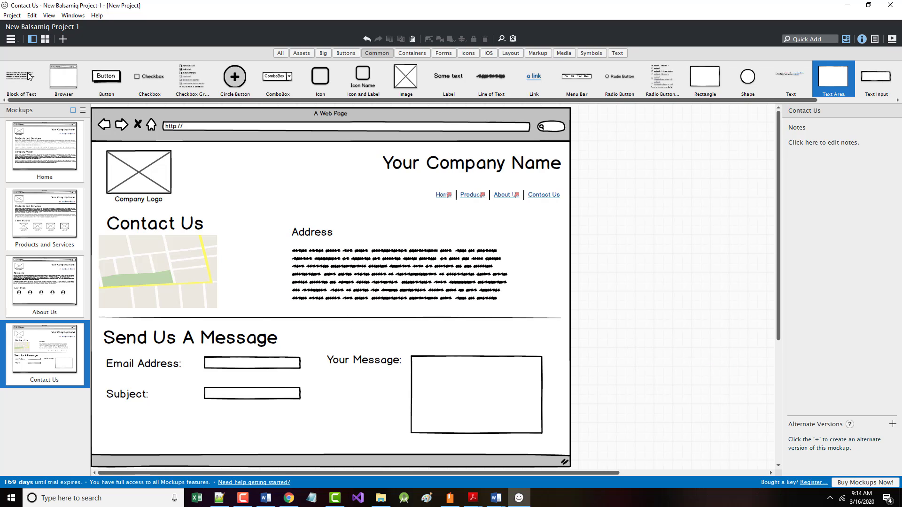
Save the project to the Desktop as FirstProject.bmpr, taking the file name from the assignment instructions in Word.
click(13, 16)
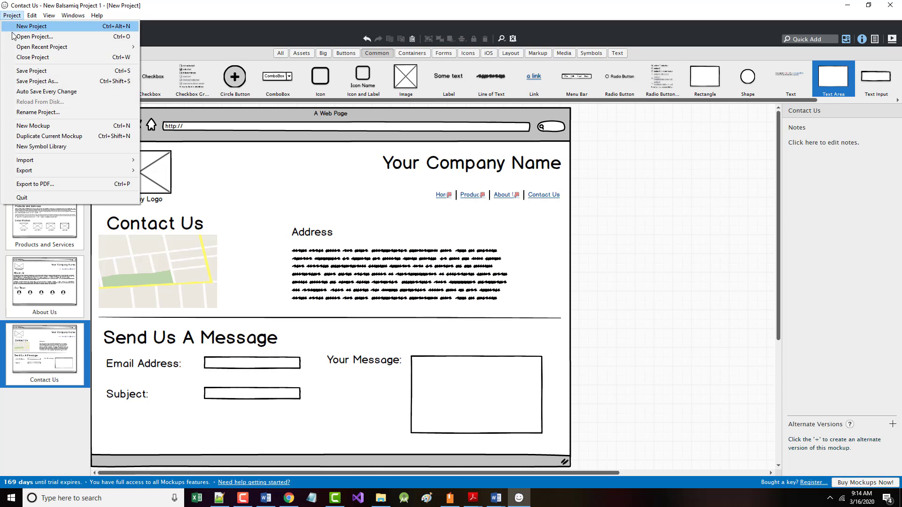
click(26, 71)
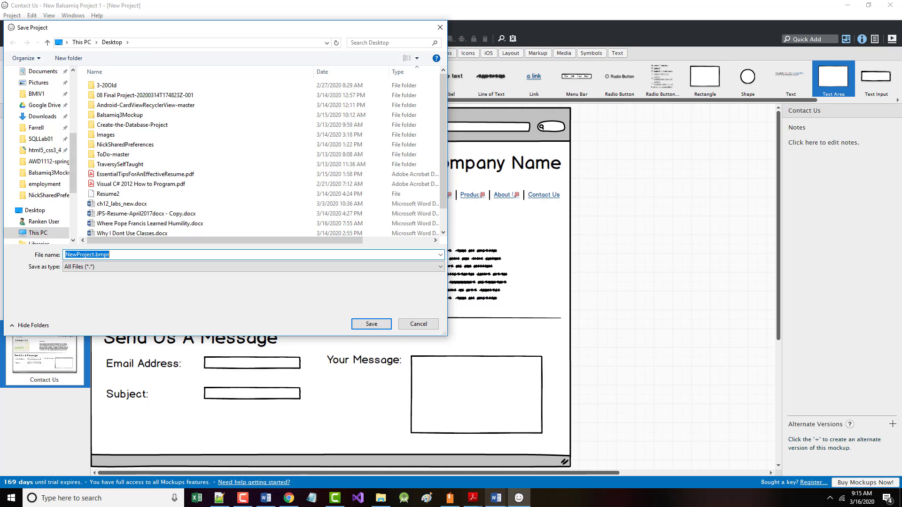
click(497, 498)
click(534, 478)
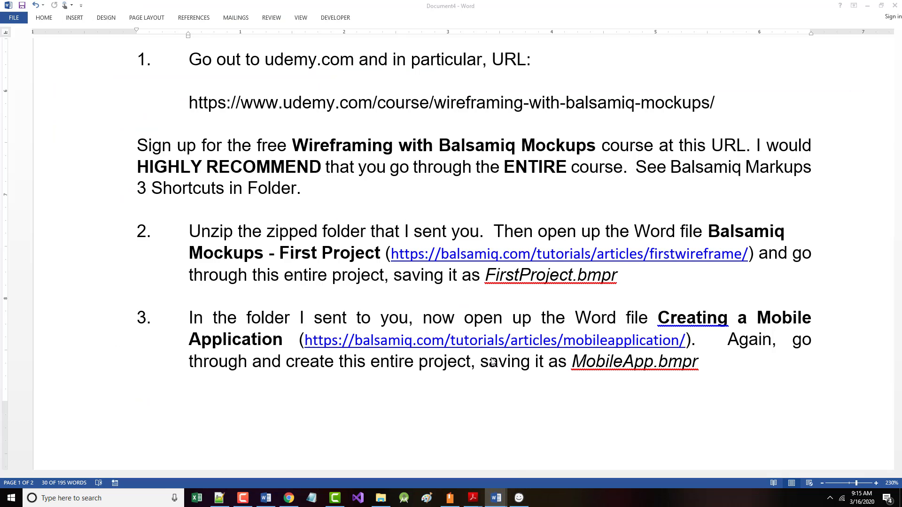
triple_click(486, 276)
drag(488, 277, 618, 278)
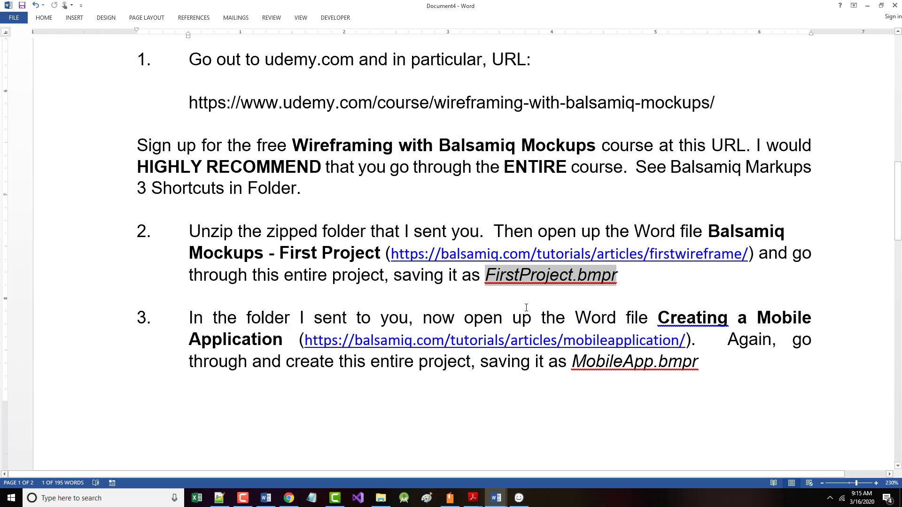
click(867, 5)
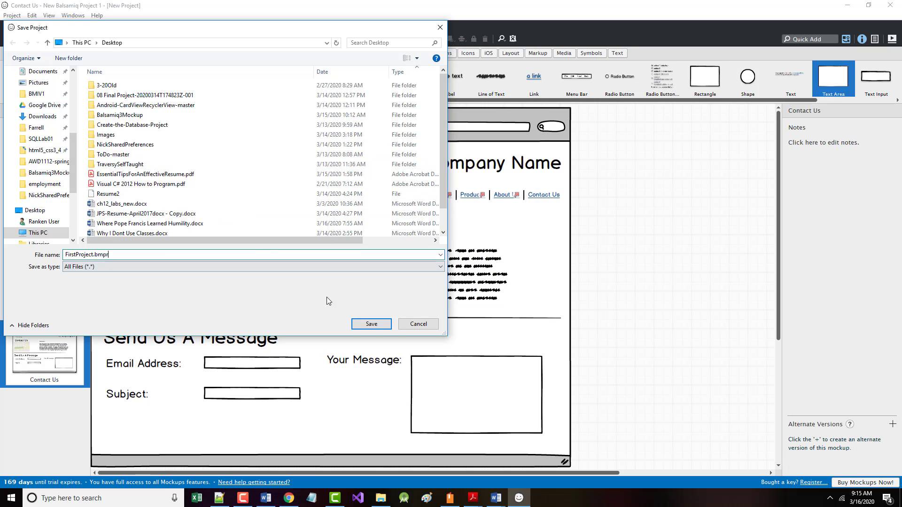
click(371, 324)
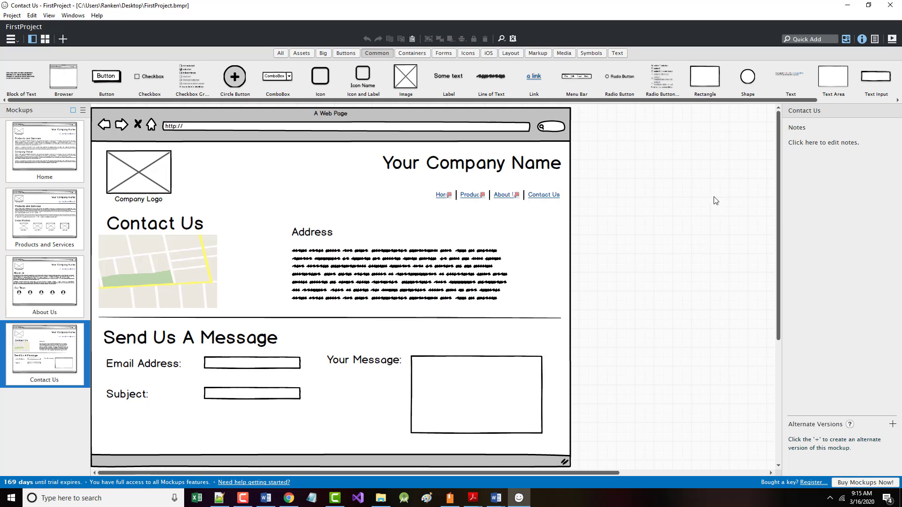
Switch to Word and close the "Balsamiq Mockups - First Project" tutorial document, answering its save prompt.
click(496, 499)
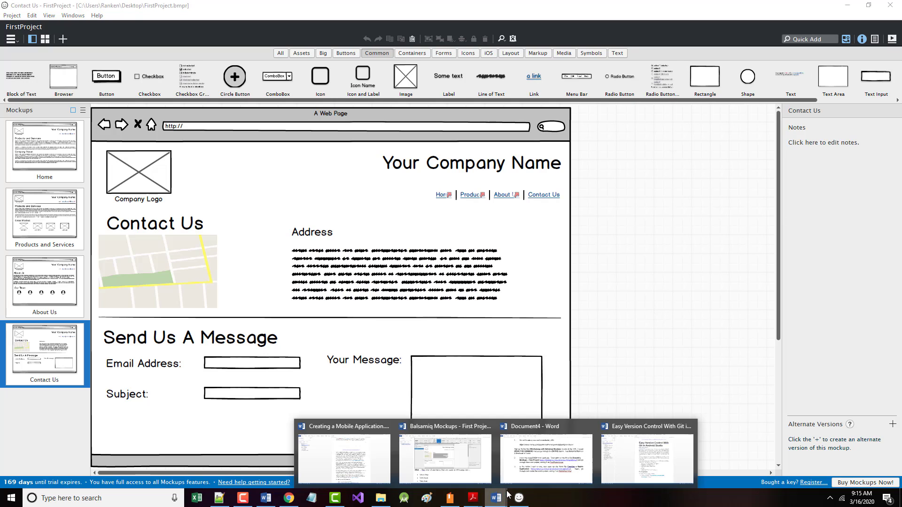
click(445, 458)
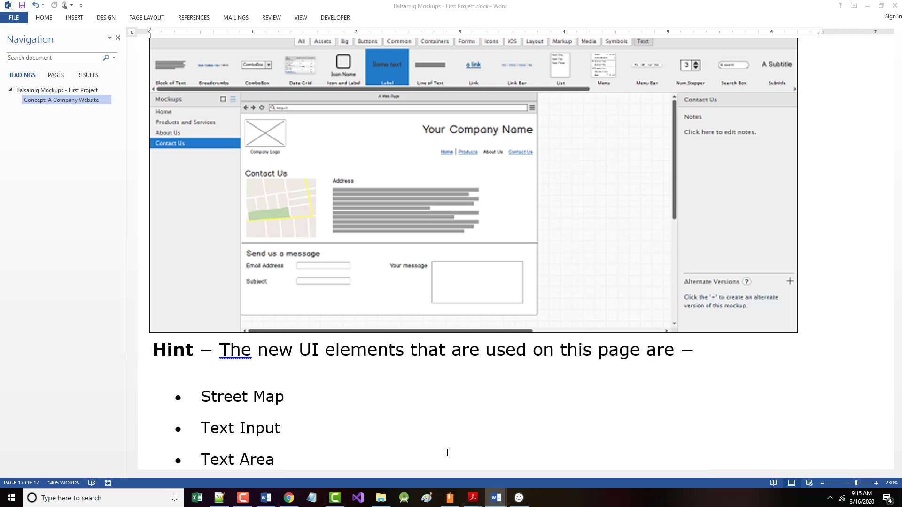
click(895, 5)
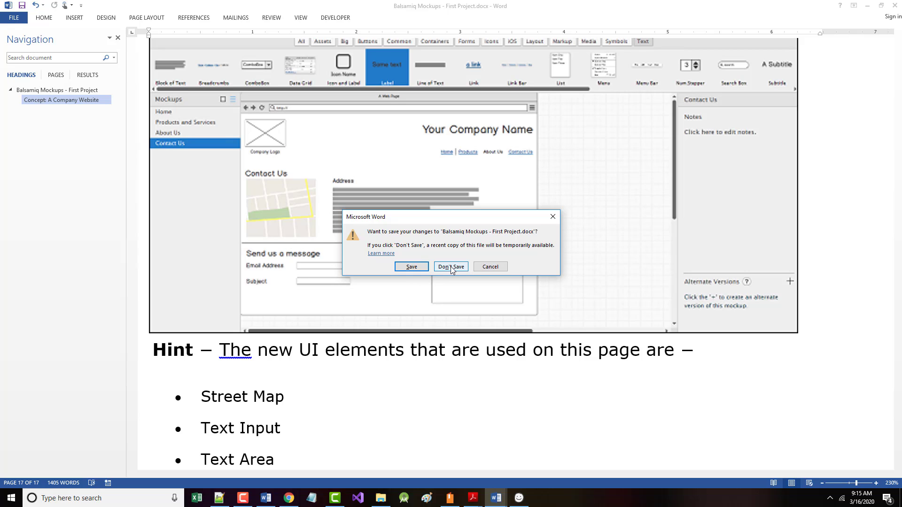
click(412, 267)
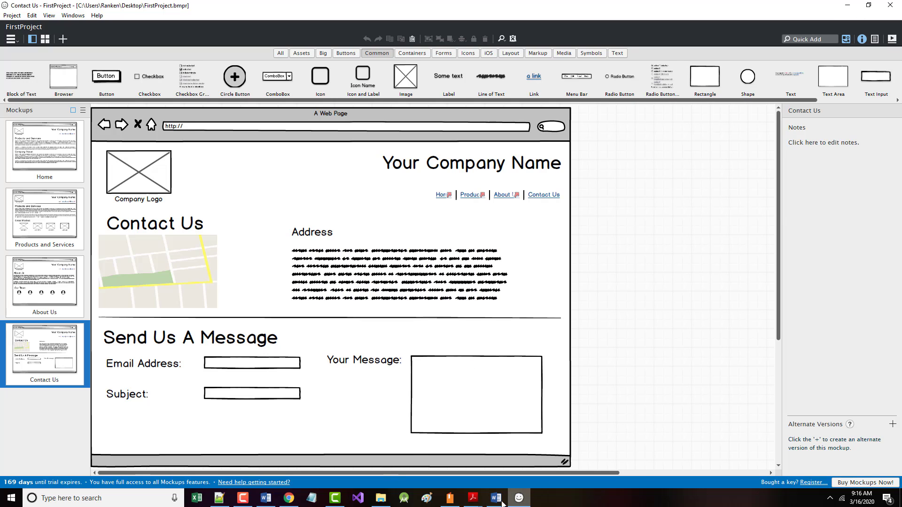
Bring up the "Creating a Mobile Application" document in Word and go to its beginning to preview the next project.
mouse_move(498, 502)
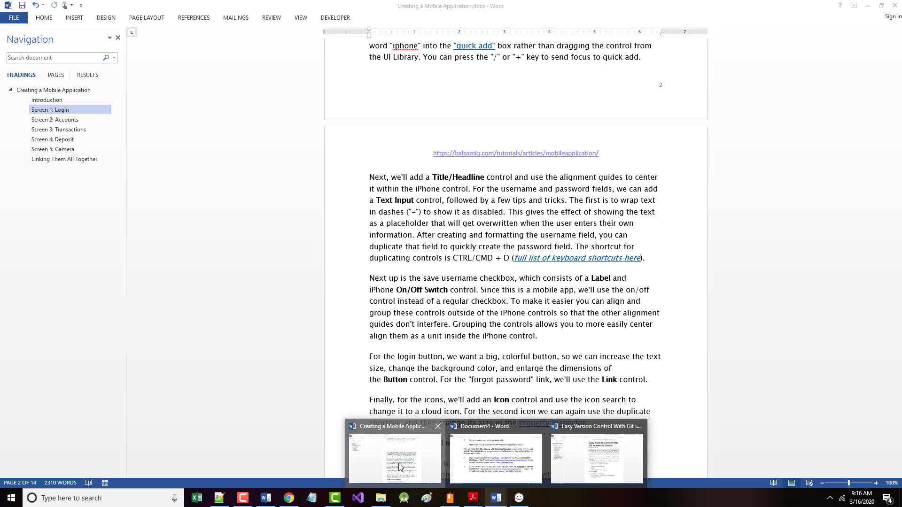
click(399, 466)
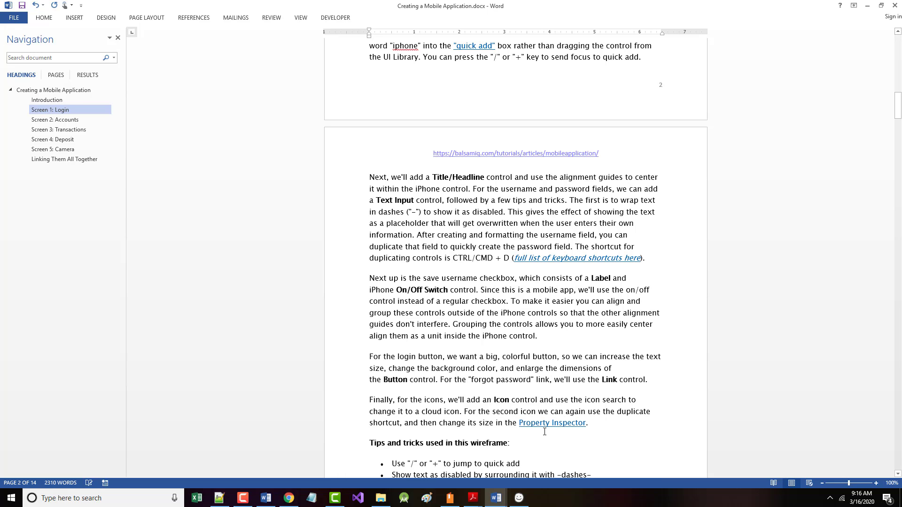
key(ctrl+Home)
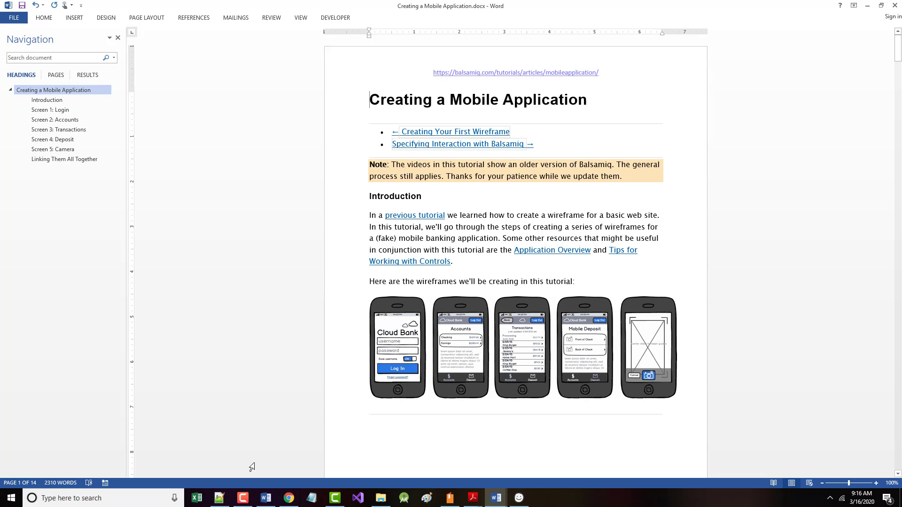
click(242, 498)
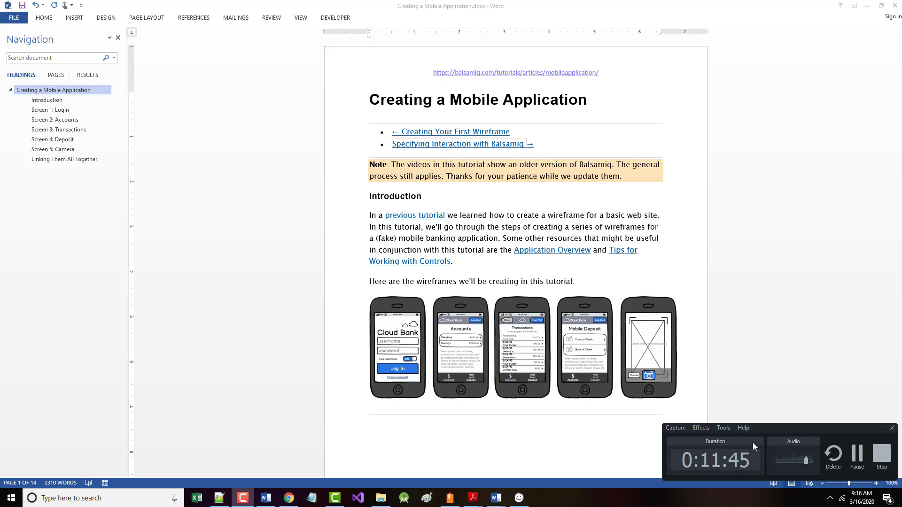